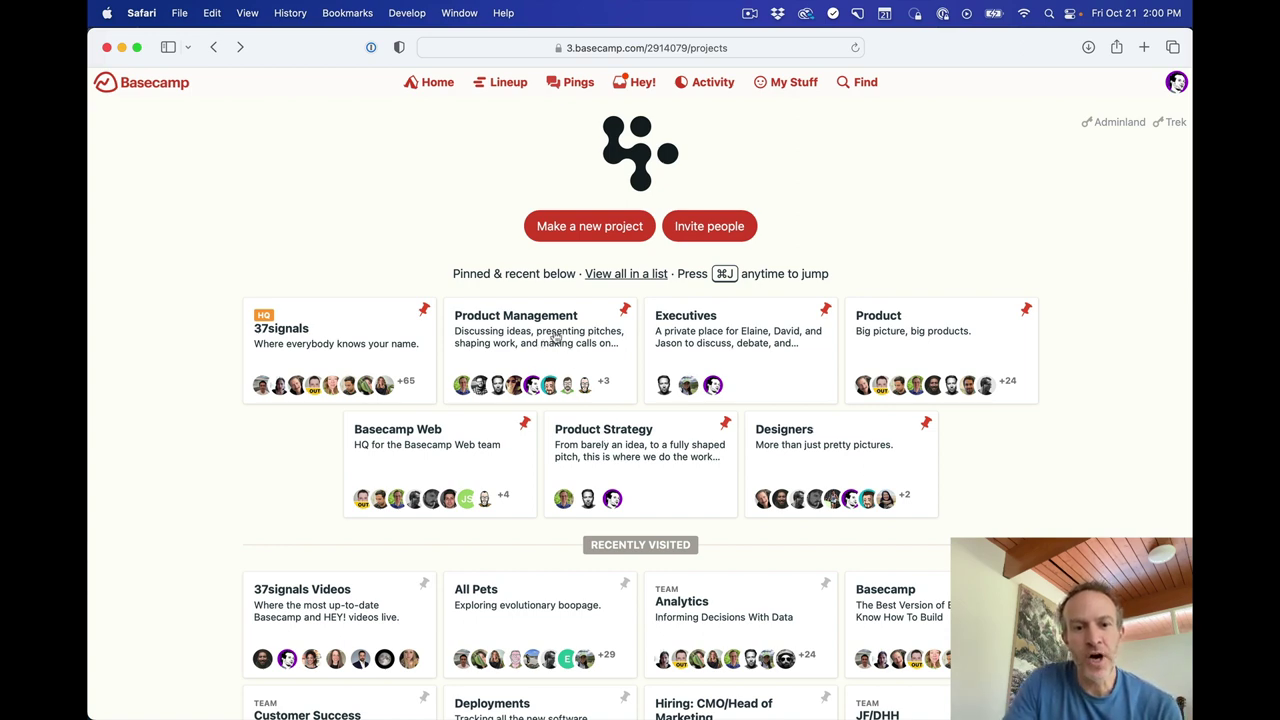
- Turn on the Card Table tool in the Product Management project through Change tools
{"action": "left_click", "coordinate": [536, 337]}
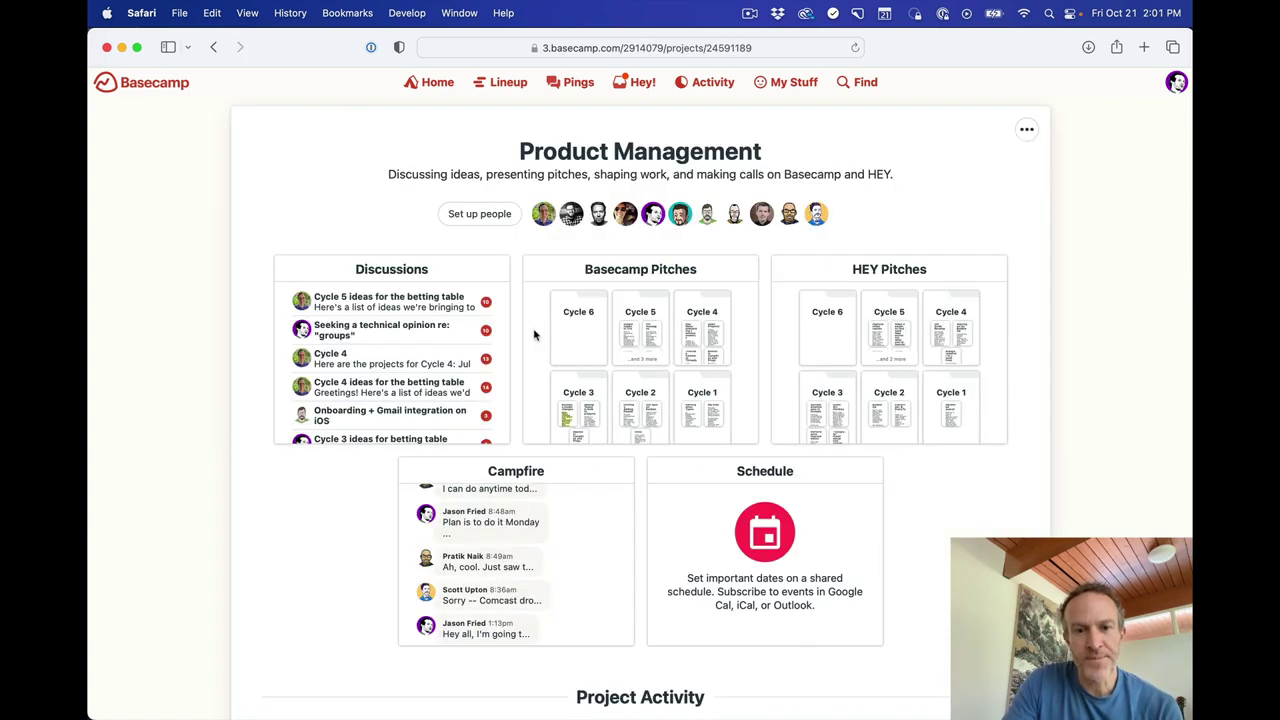
{"action": "left_click", "coordinate": [1027, 131]}
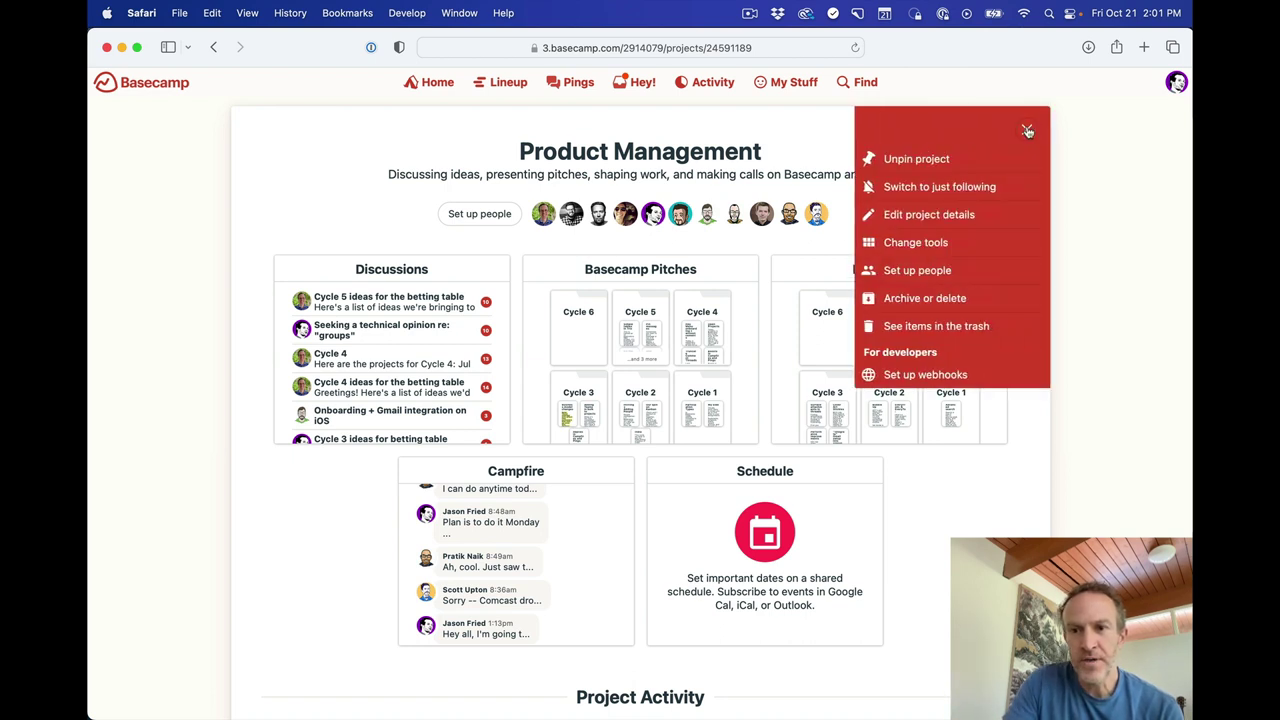
{"action": "left_click", "coordinate": [946, 244]}
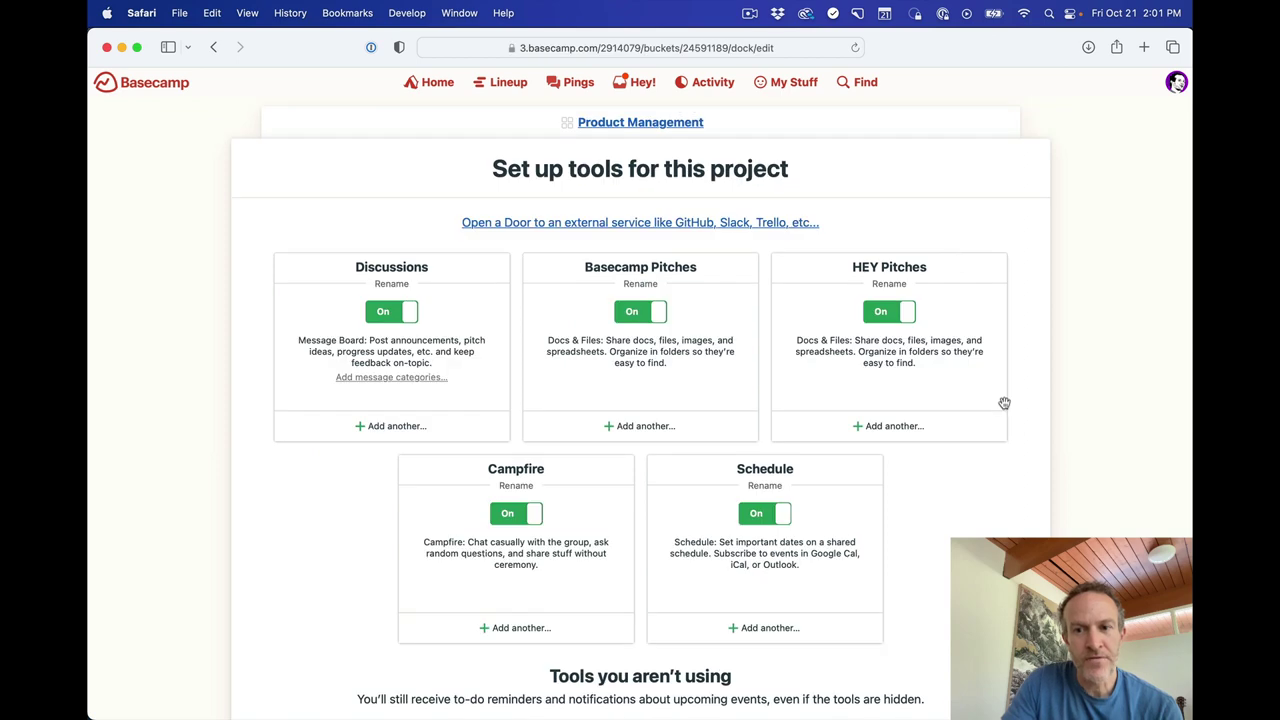
{"action": "scroll", "coordinate": [1011, 514], "scroll_direction": "down", "scroll_amount": 5}
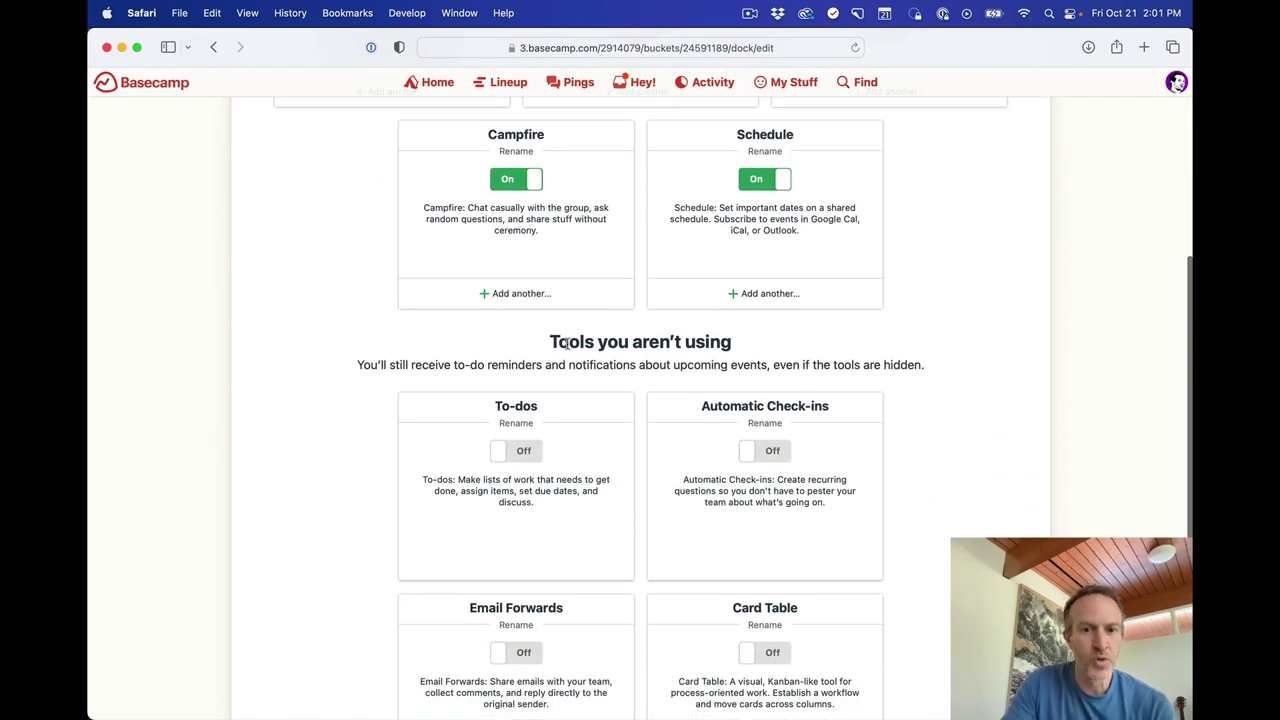
{"action": "scroll", "coordinate": [990, 355], "scroll_direction": "down", "scroll_amount": 2}
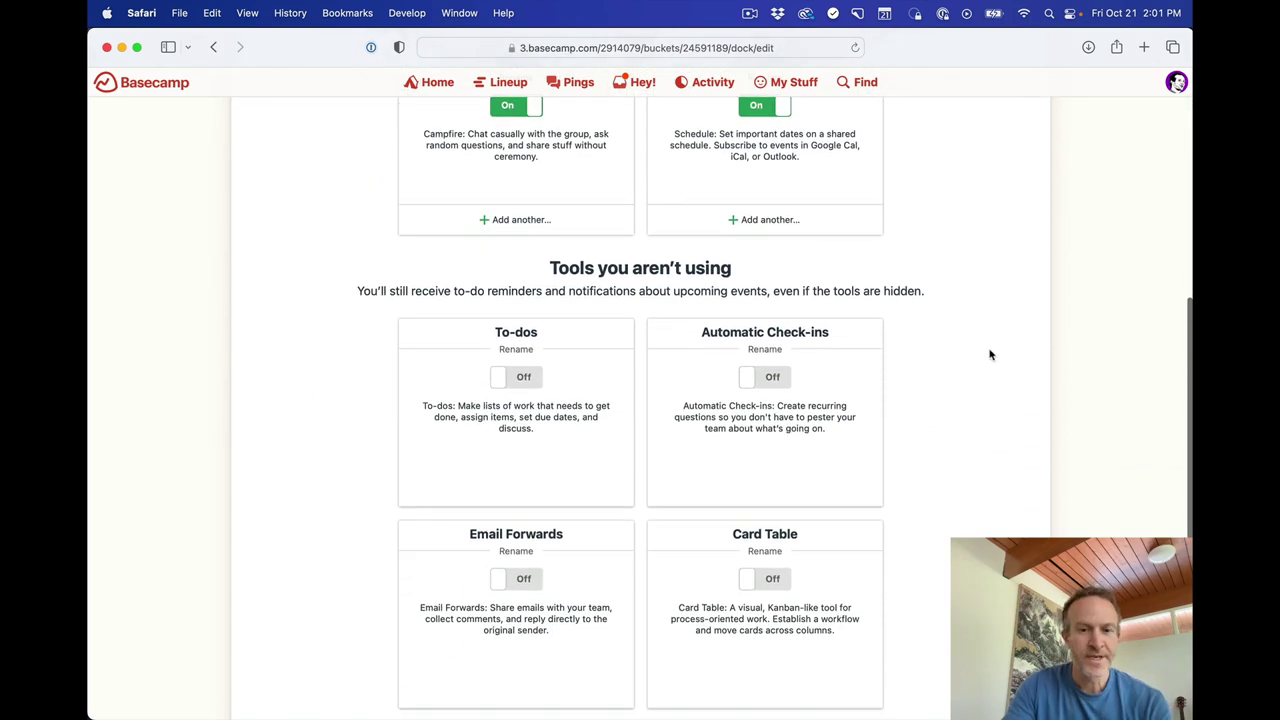
{"action": "left_click", "coordinate": [778, 582]}
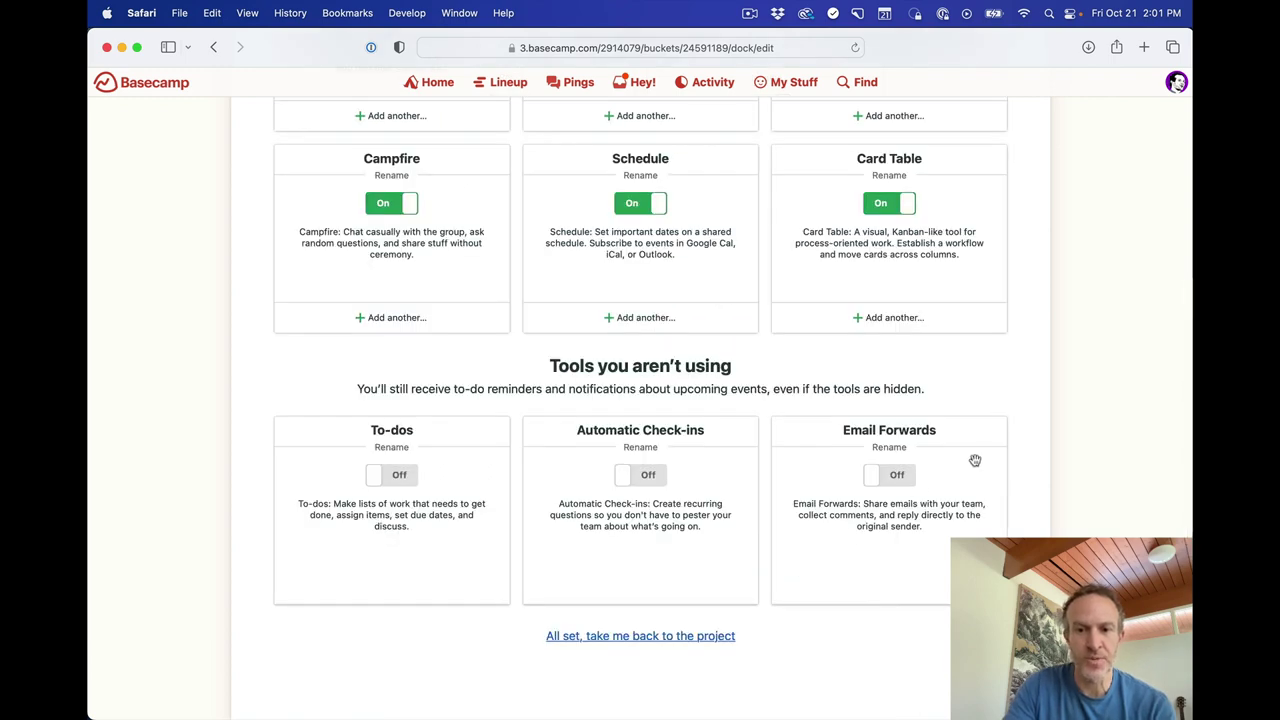
{"action": "scroll", "coordinate": [930, 340], "scroll_direction": "up", "scroll_amount": 5}
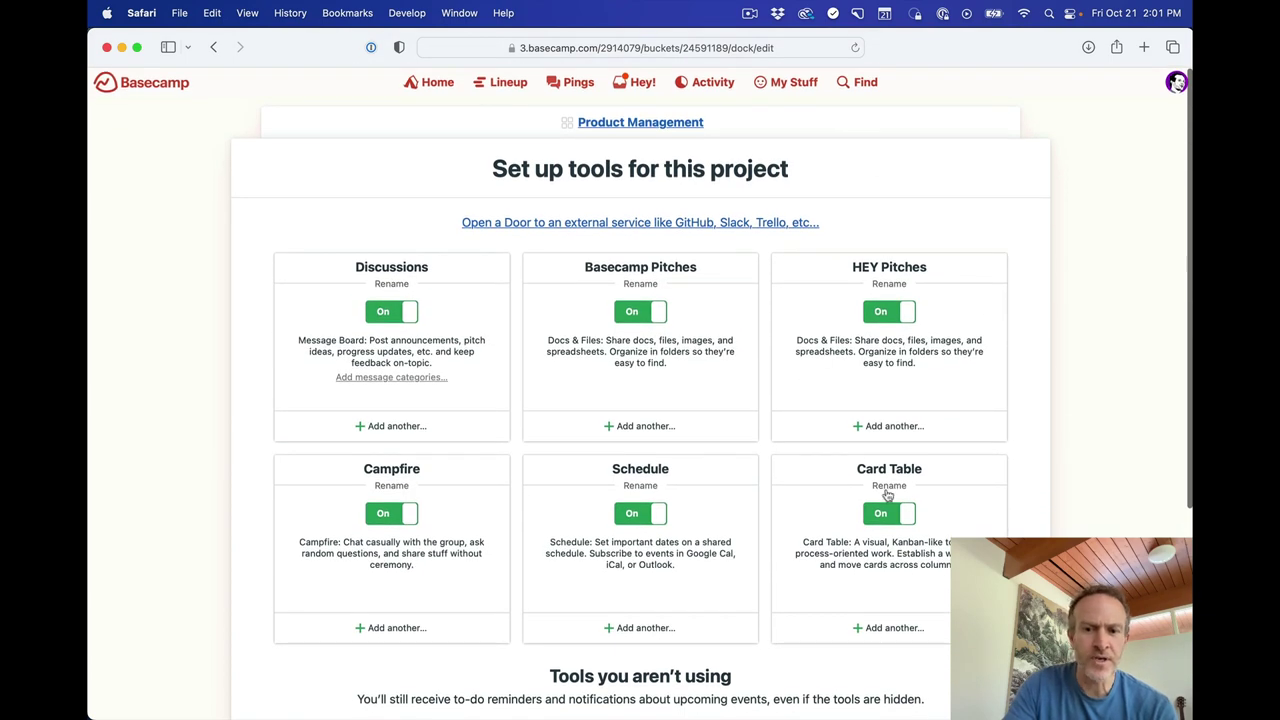
{"action": "left_click", "coordinate": [826, 119]}
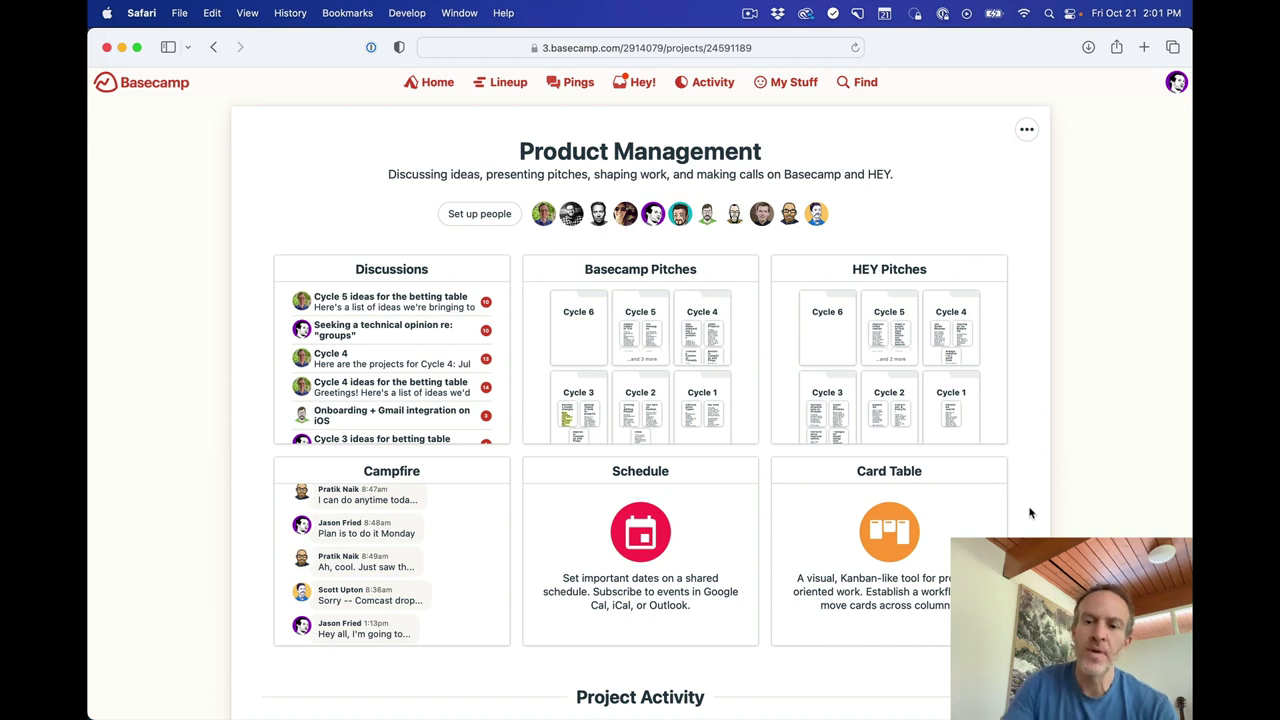
- Open the project's empty Card Table with its Triage, Figuring it out, In progress, Not now and Done columns
{"action": "left_click", "coordinate": [957, 515]}
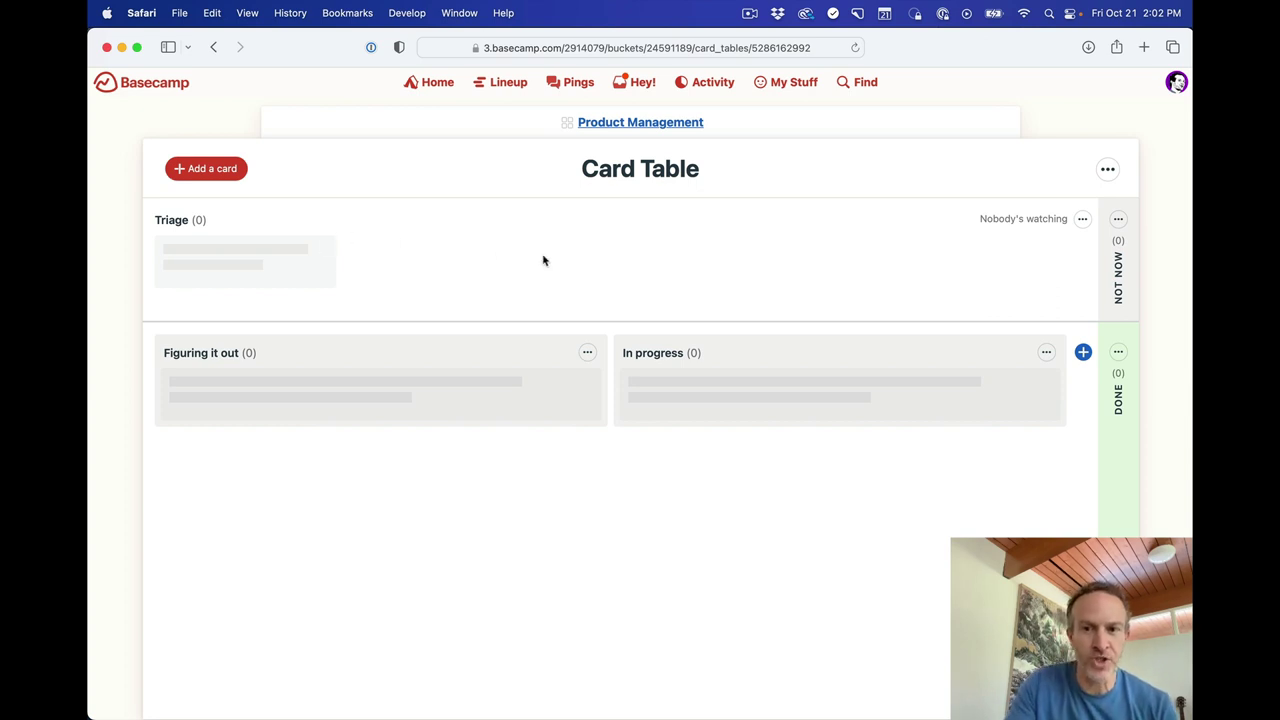
- Add five cards titled 1, 2, 3, 4 and 5 to the Triage column
{"action": "left_click", "coordinate": [213, 169]}
{"action": "type", "text": "1"}
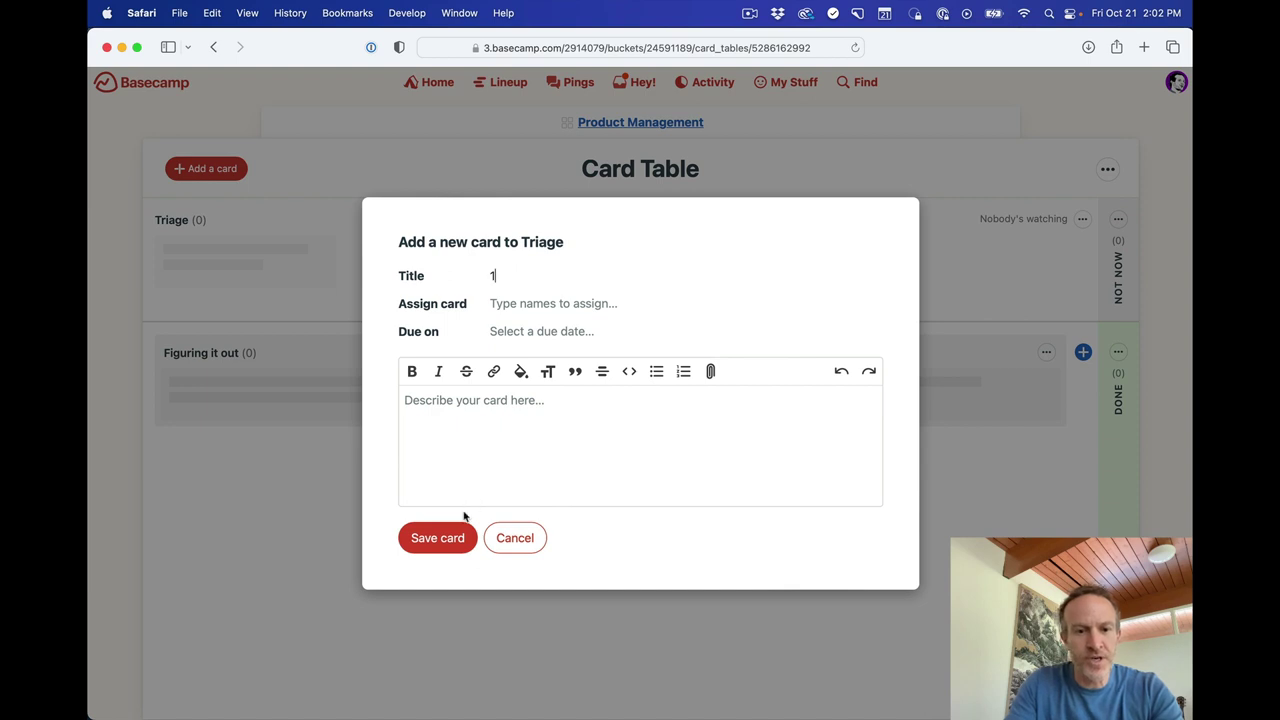
{"action": "left_click", "coordinate": [444, 539]}
{"action": "left_click", "coordinate": [228, 170]}
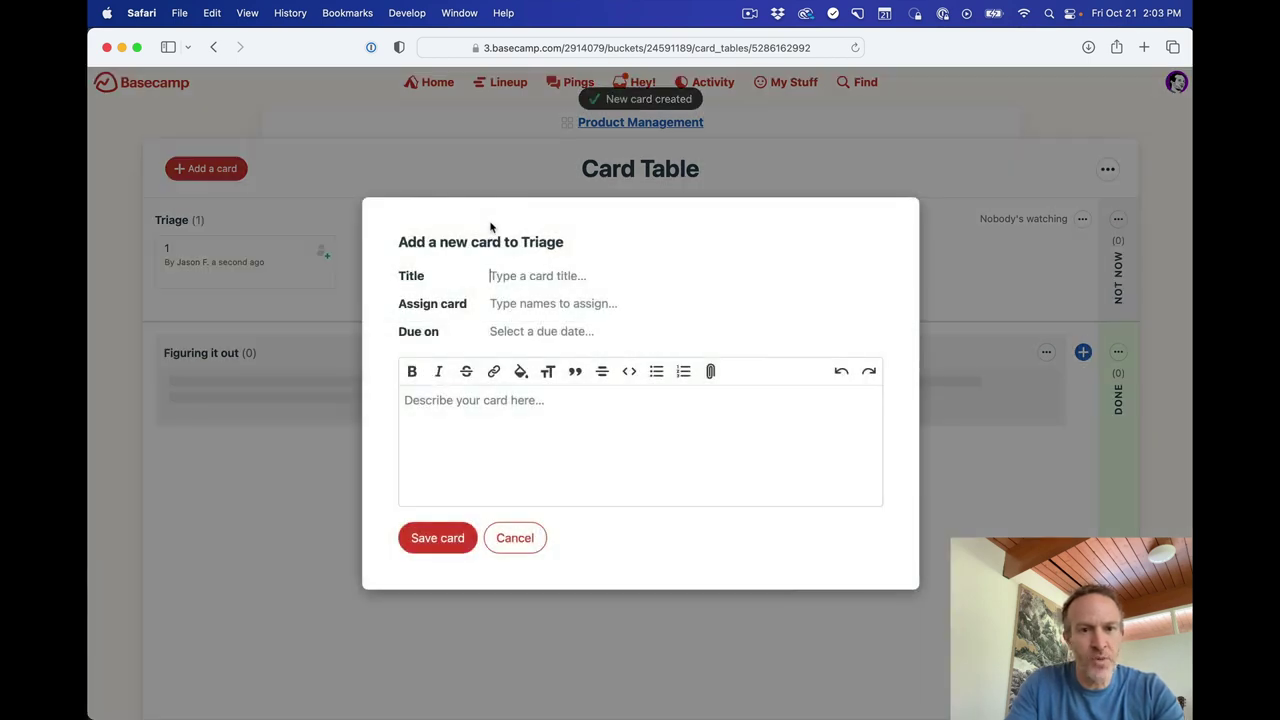
{"action": "type", "text": "2"}
{"action": "left_click", "coordinate": [437, 538]}
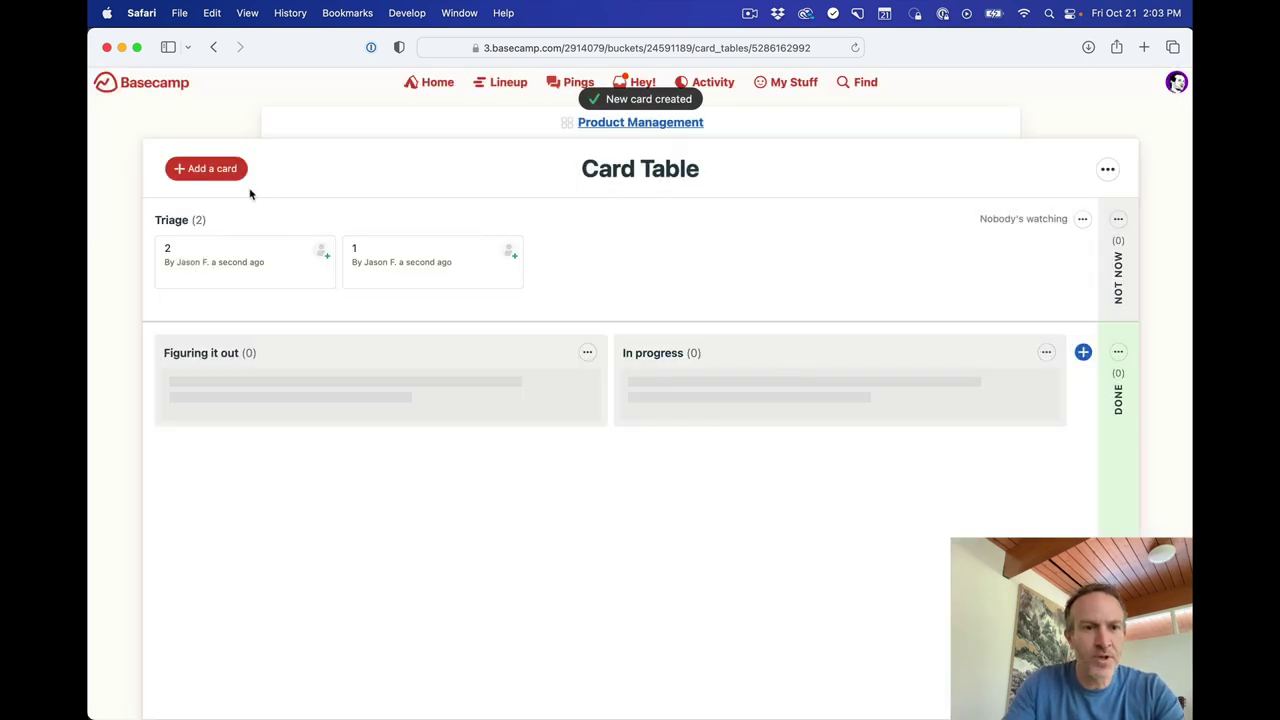
{"action": "left_click", "coordinate": [226, 172]}
{"action": "type", "text": "3"}
{"action": "left_click", "coordinate": [437, 538]}
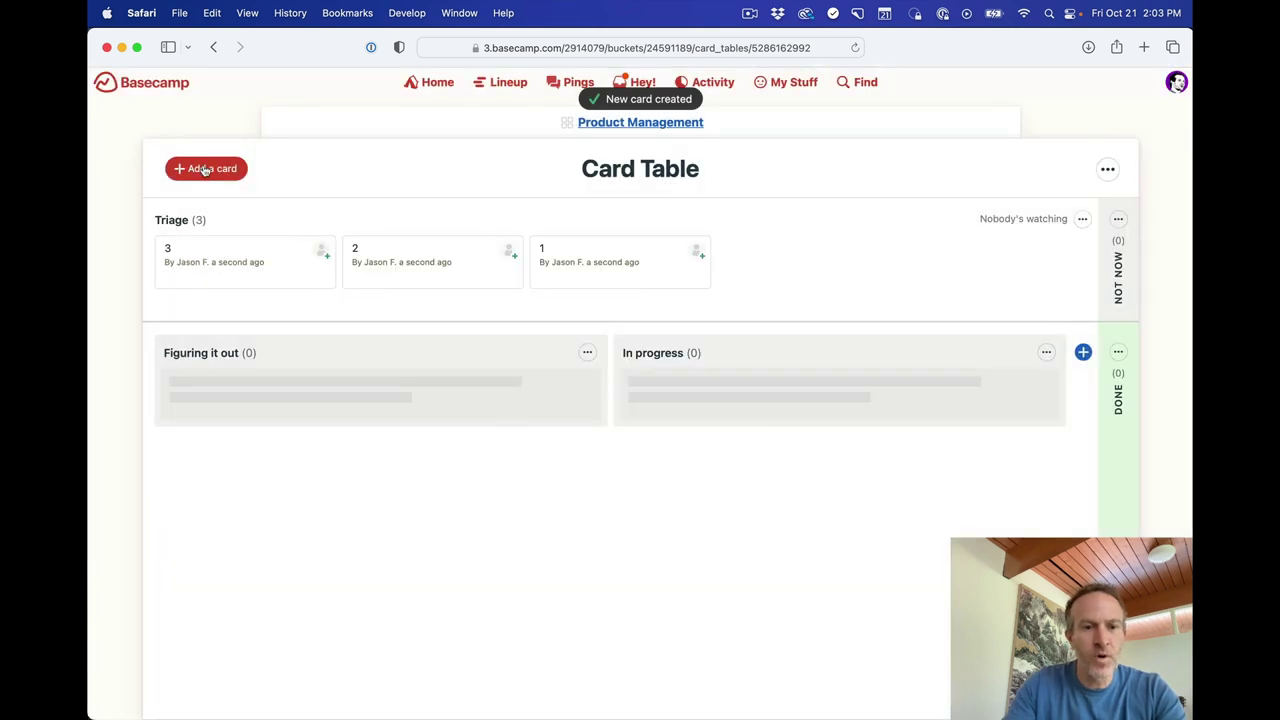
{"action": "left_click", "coordinate": [203, 169]}
{"action": "type", "text": "4"}
{"action": "key", "text": "Return"}
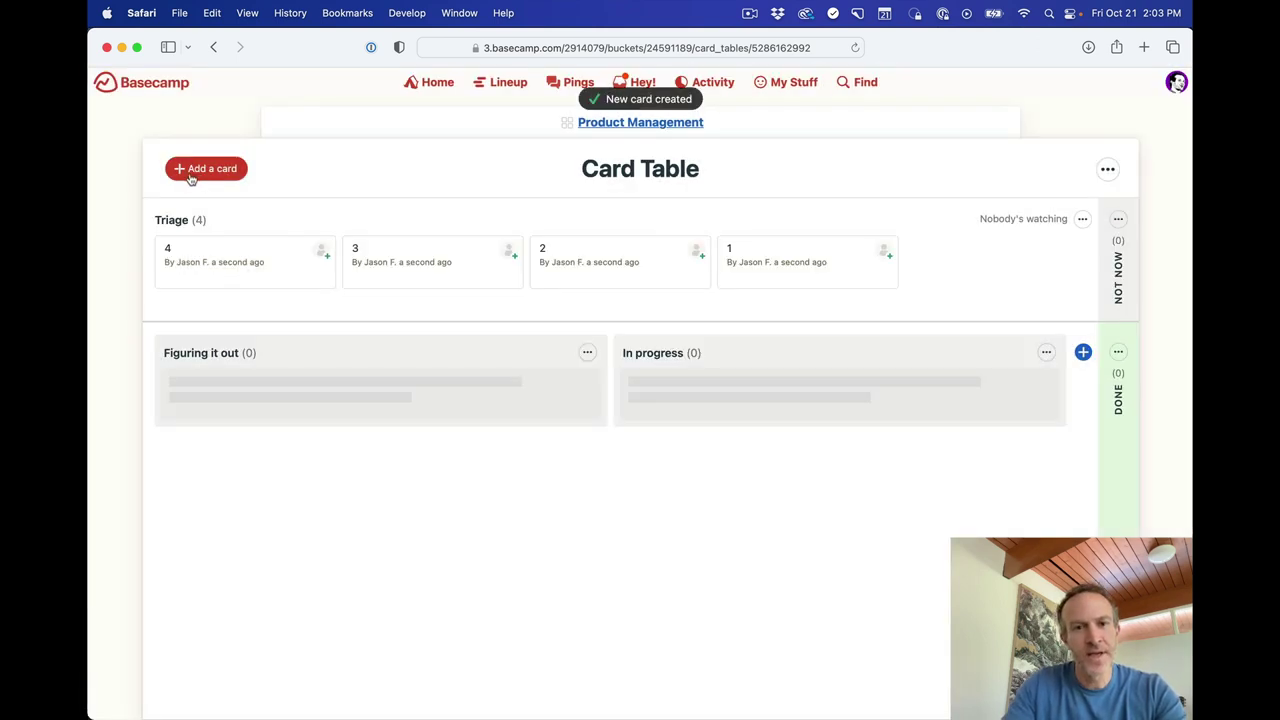
{"action": "left_click", "coordinate": [191, 172]}
{"action": "type", "text": "5"}
{"action": "key", "text": "Return"}
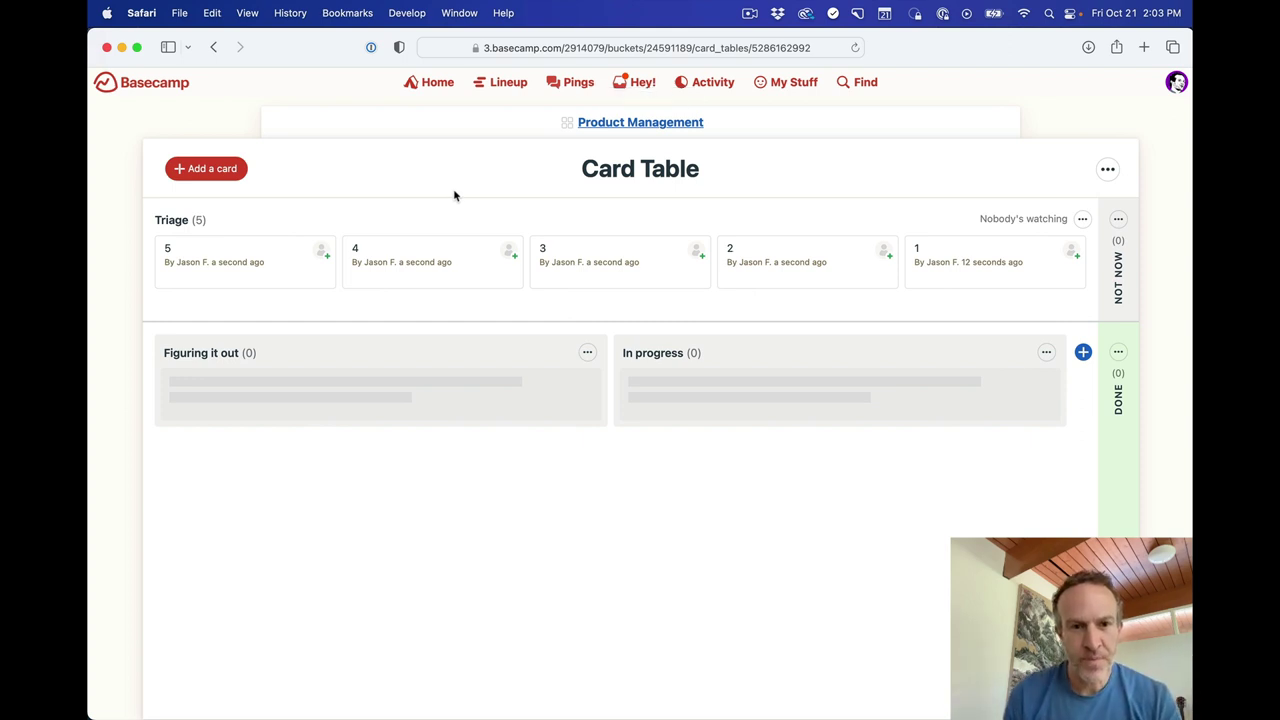
- Assign card 5 to a teammate chosen from the name suggestions and save the change
{"action": "left_click", "coordinate": [263, 260]}
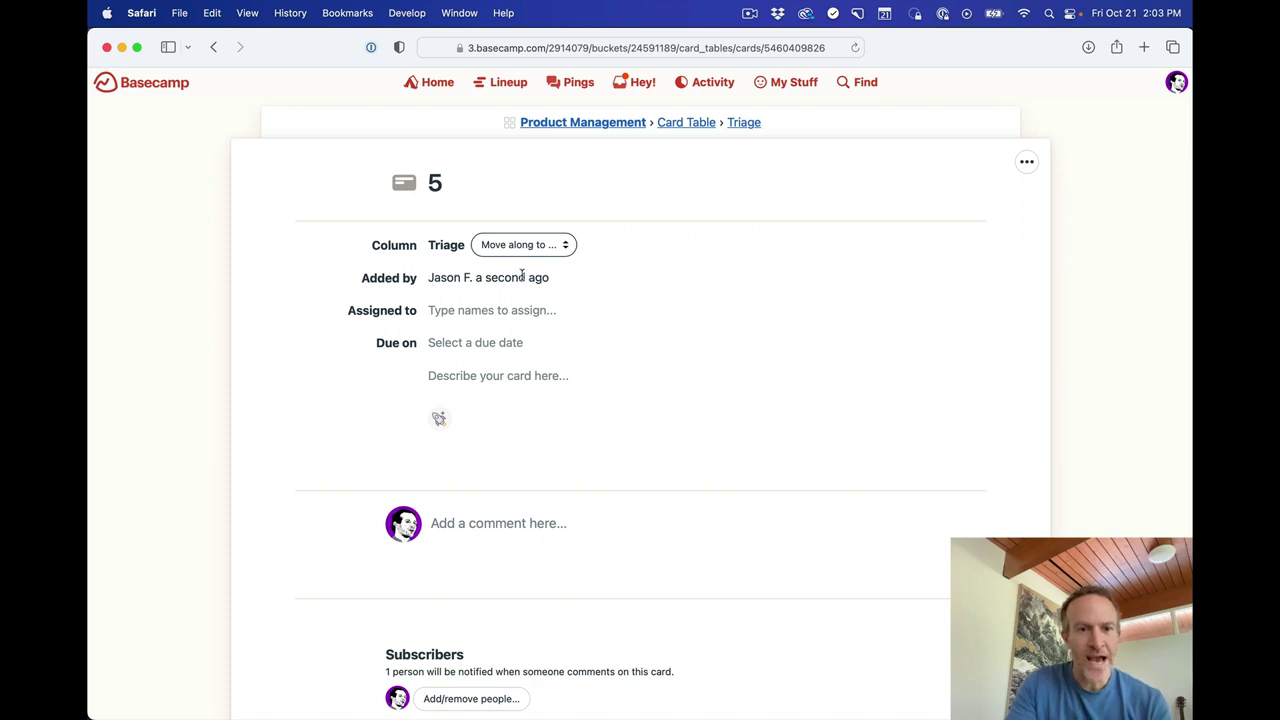
{"action": "left_click", "coordinate": [459, 314]}
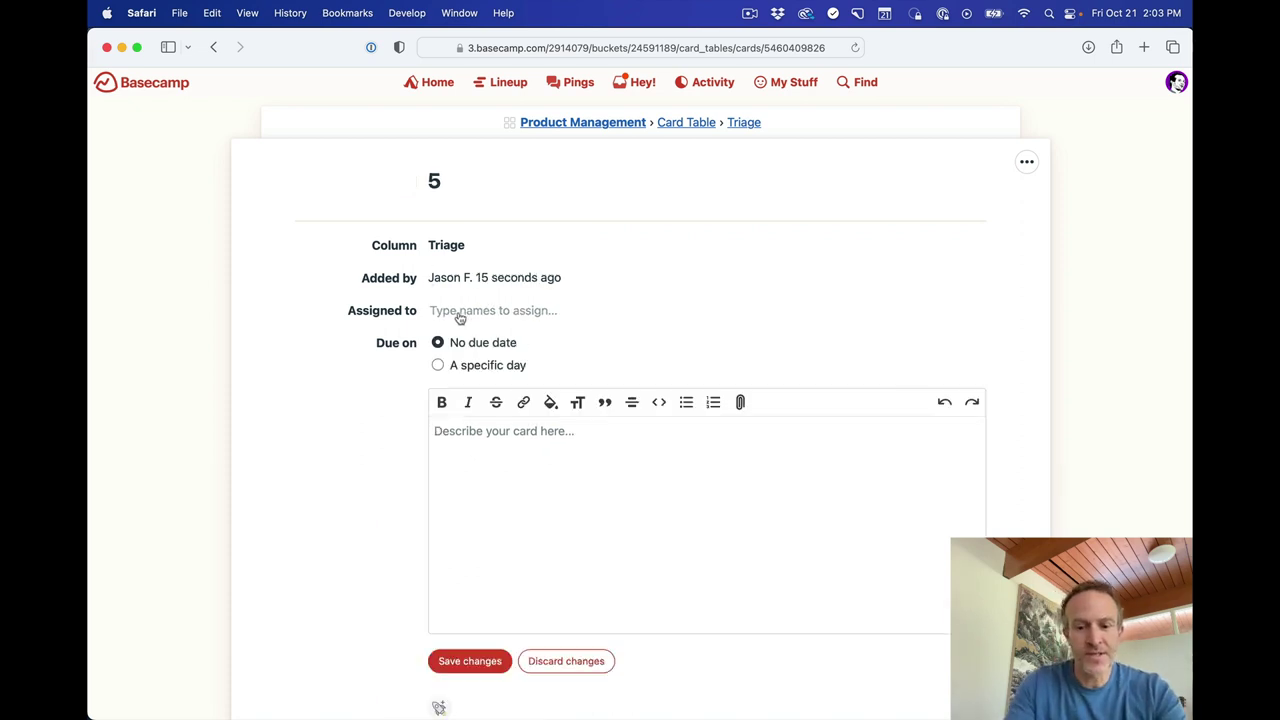
{"action": "type", "text": "jason"}
{"action": "left_click", "coordinate": [505, 356]}
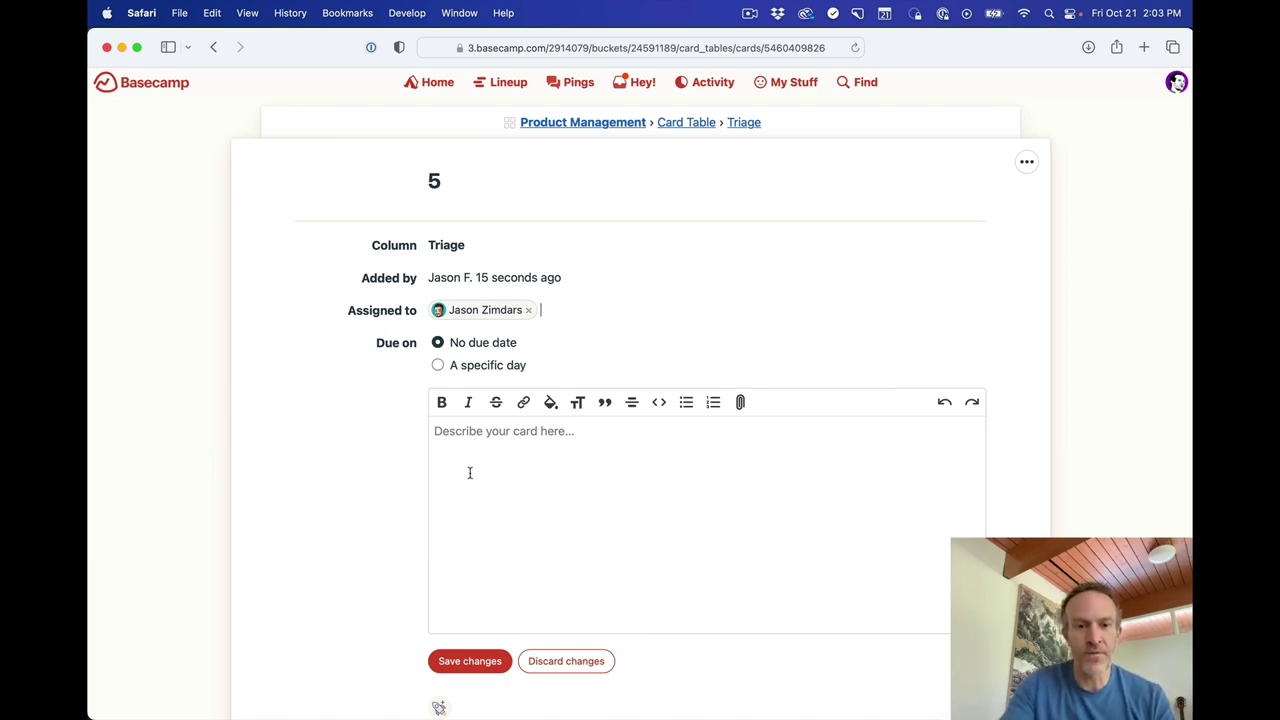
{"action": "left_click", "coordinate": [465, 662]}
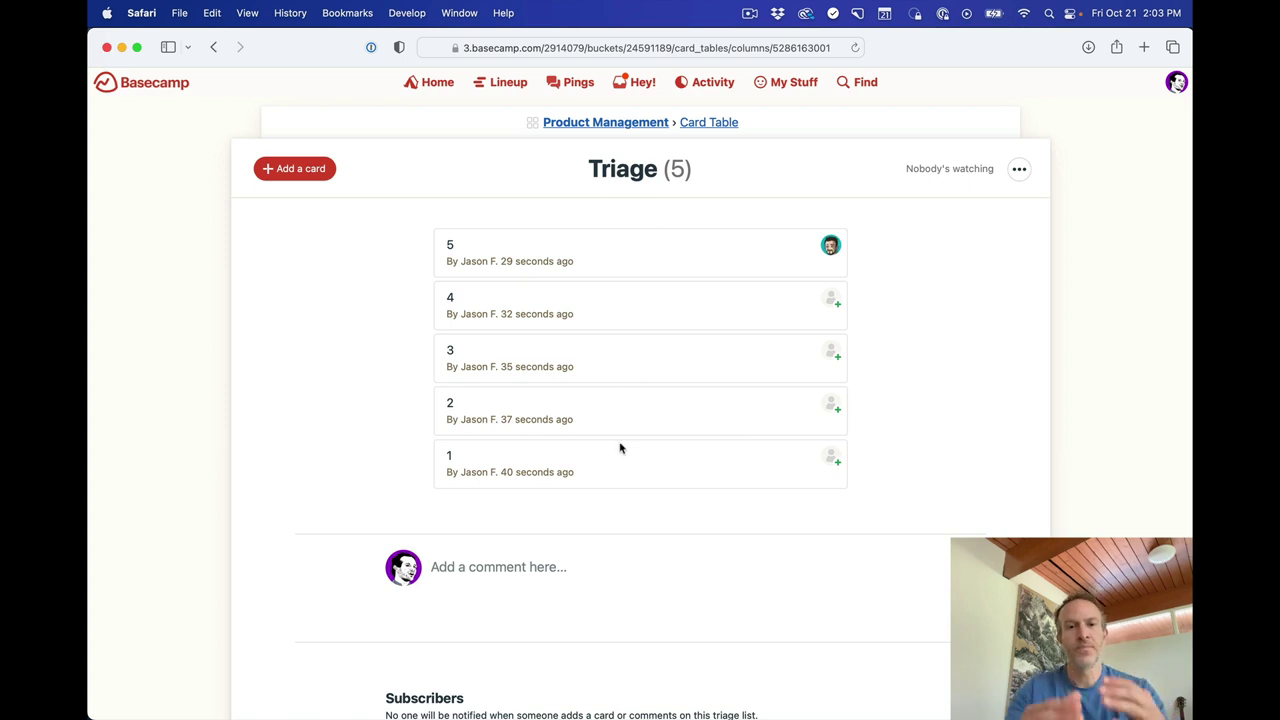
- Drag cards 5 and 4 into Figuring it out and move card 2 on into In progress
{"action": "left_click", "coordinate": [720, 122]}
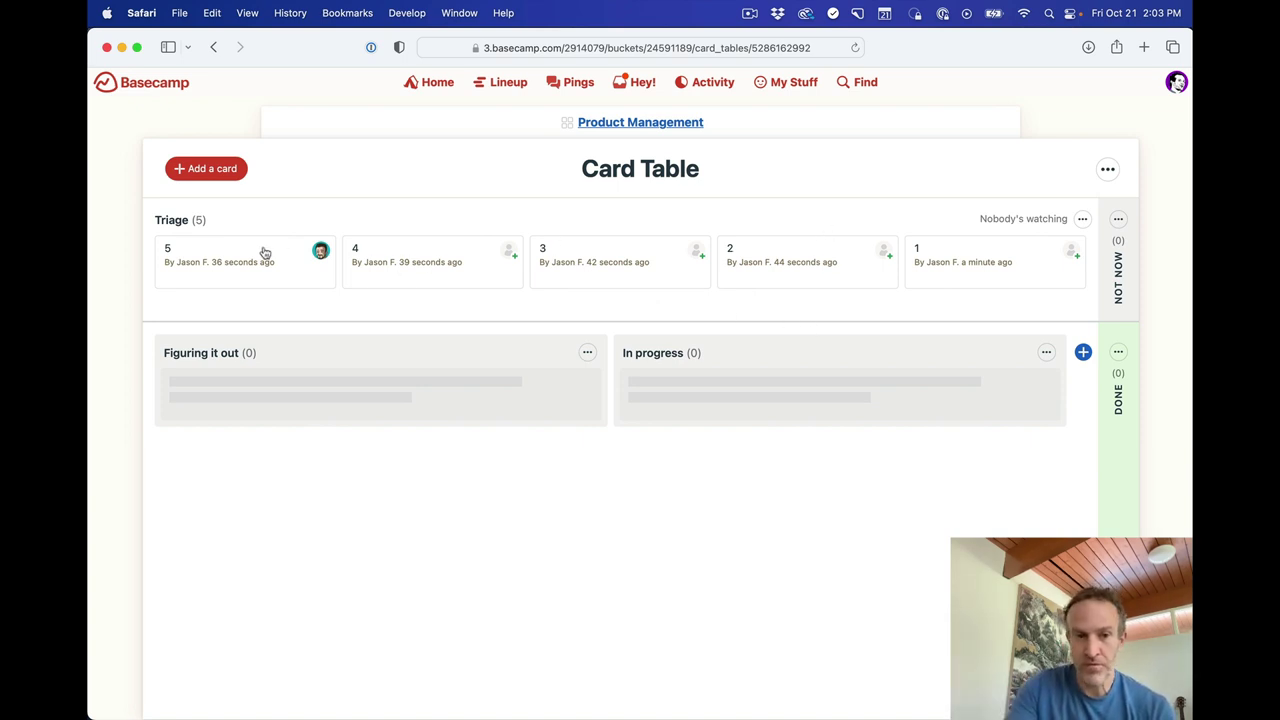
{"action": "left_click_drag", "start_coordinate": [265, 252], "coordinate": [268, 380]}
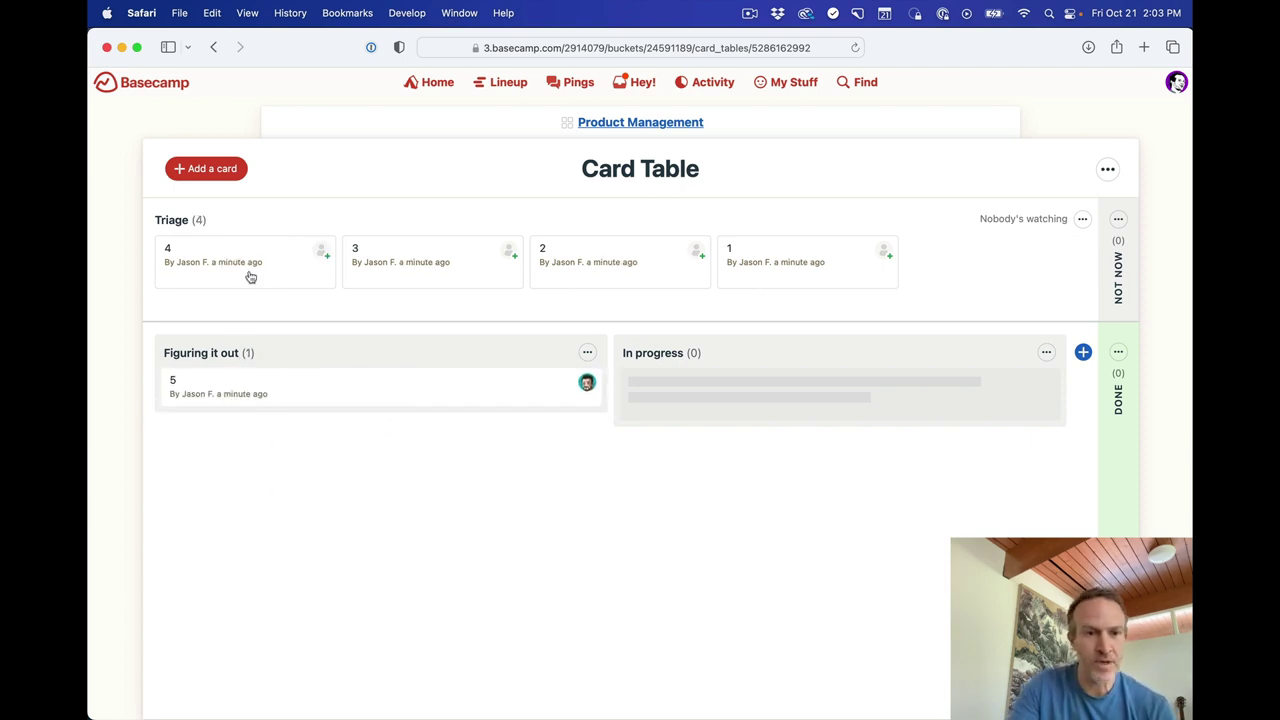
{"action": "left_click_drag", "start_coordinate": [251, 271], "coordinate": [290, 388]}
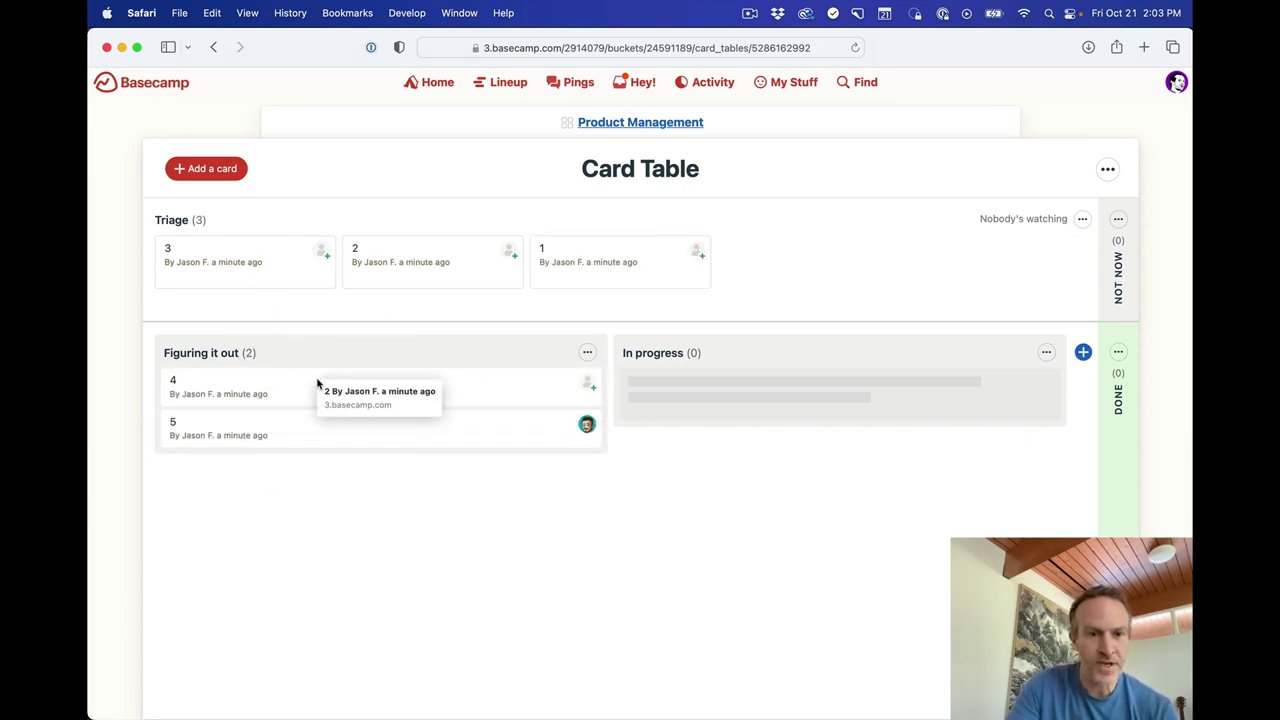
{"action": "left_click_drag", "start_coordinate": [420, 280], "coordinate": [357, 409]}
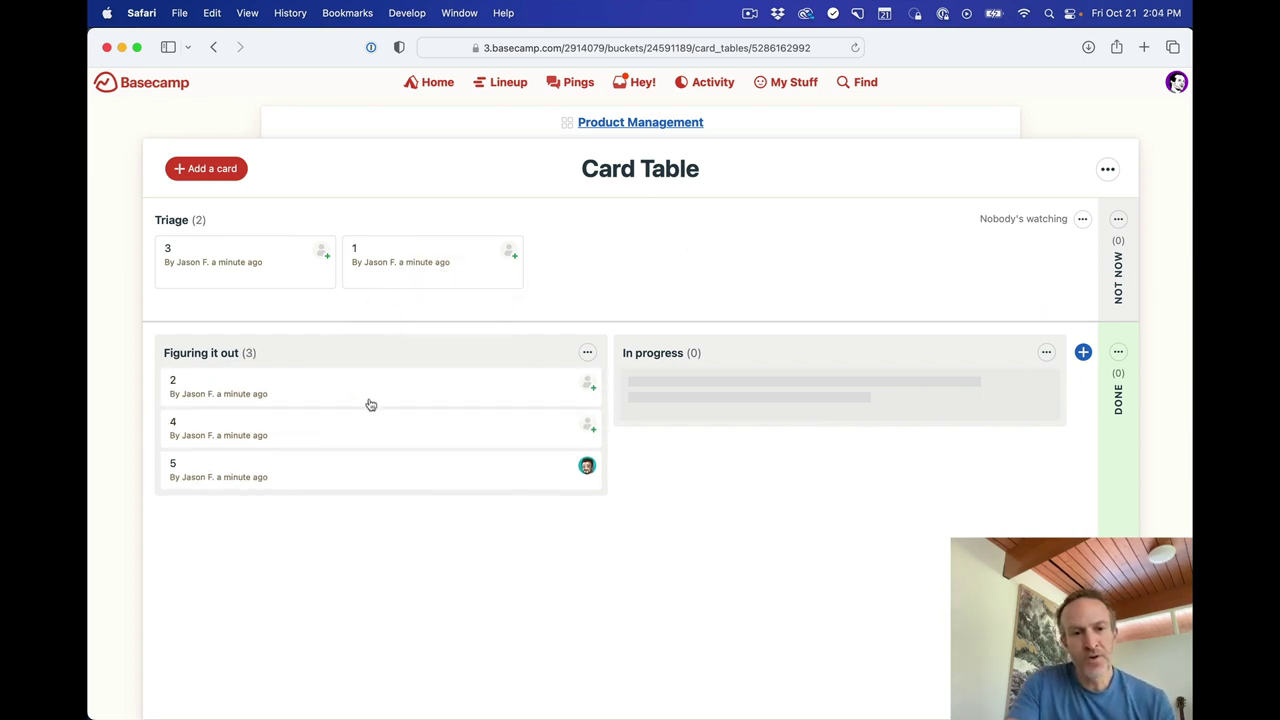
{"action": "left_click_drag", "start_coordinate": [357, 391], "coordinate": [695, 398]}
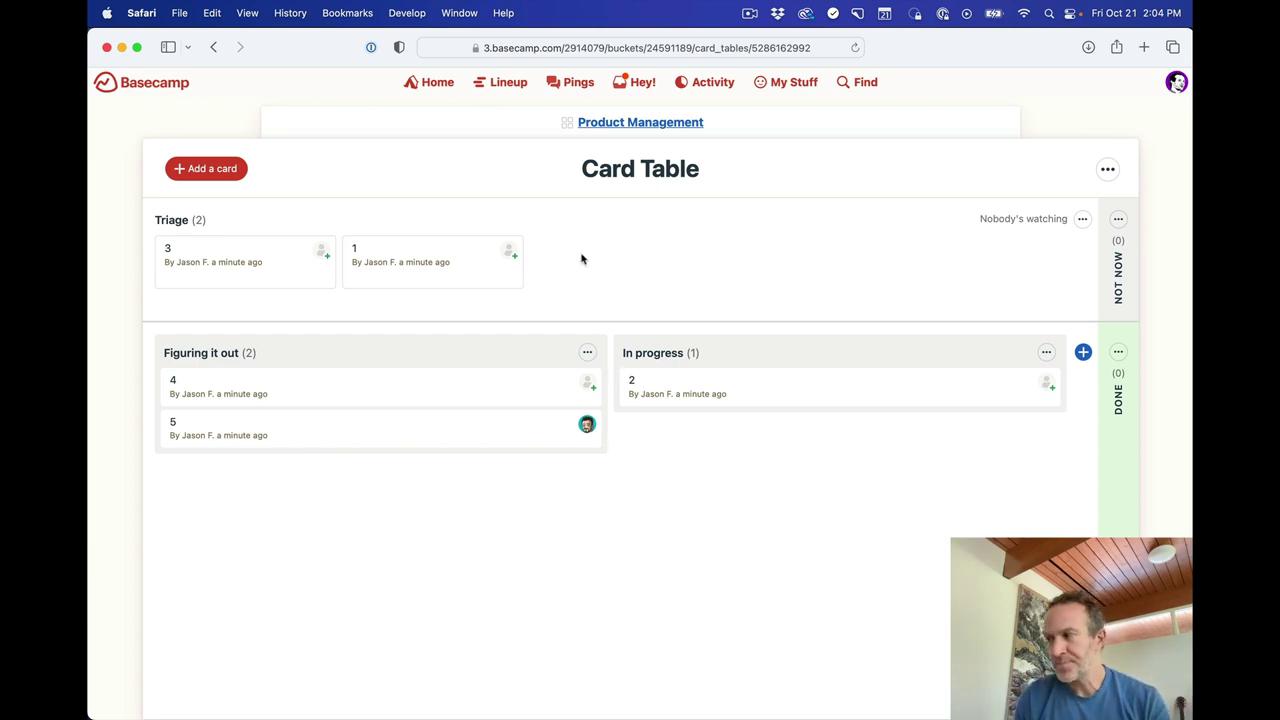
- Add a new card titled 6 to the Triage column
{"action": "left_click", "coordinate": [227, 172]}
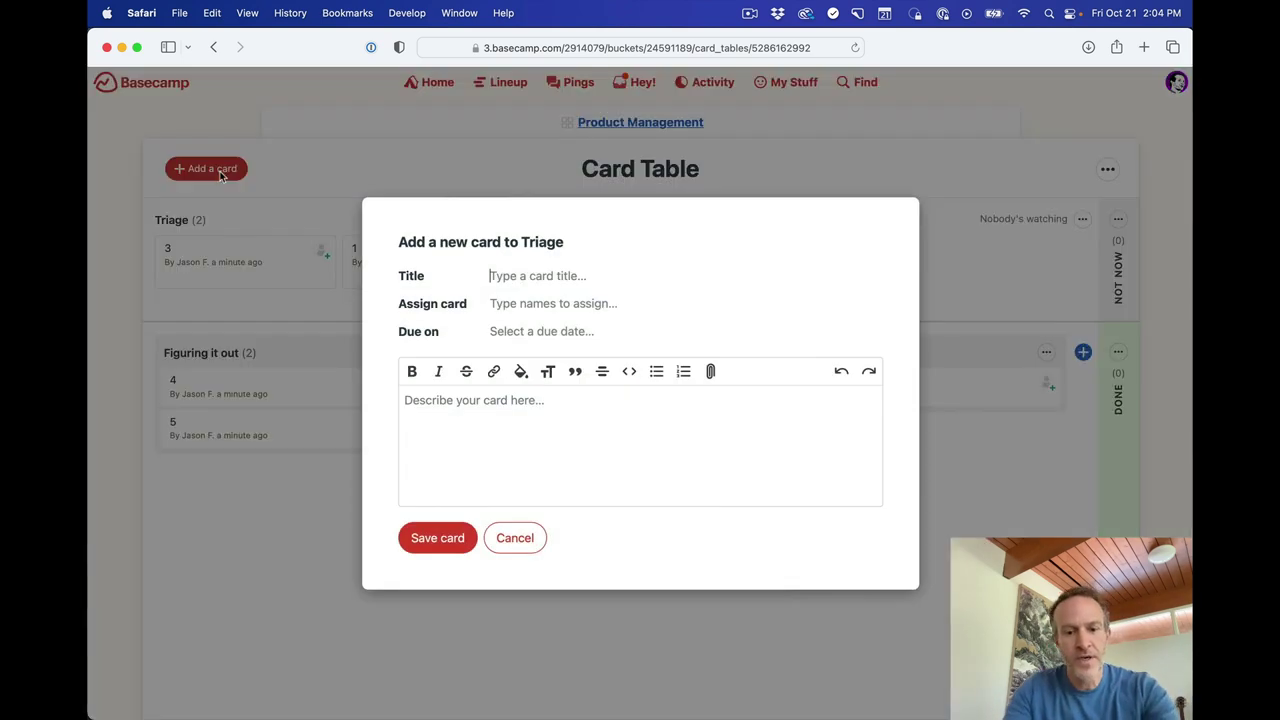
{"action": "type", "text": "6"}
{"action": "key", "text": "Return"}
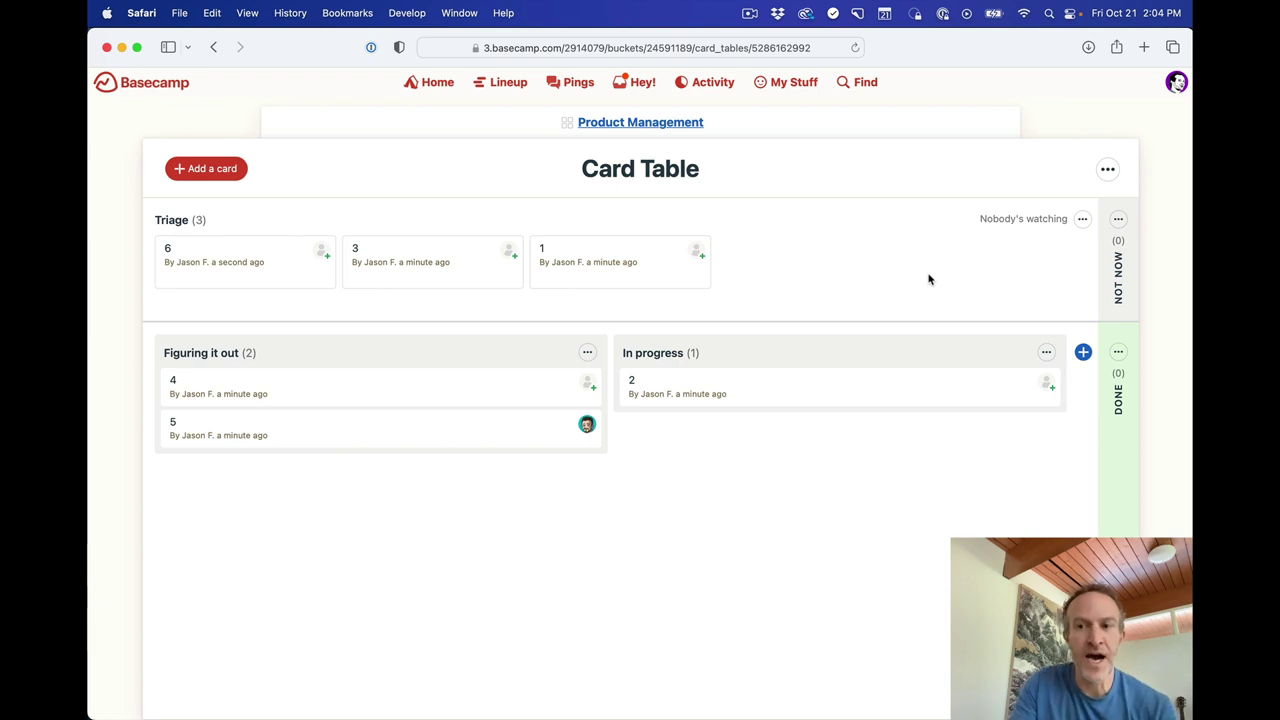
- Move card 6 to the Not now column using its 'Move along to…' dropdown
{"action": "left_click", "coordinate": [238, 265]}
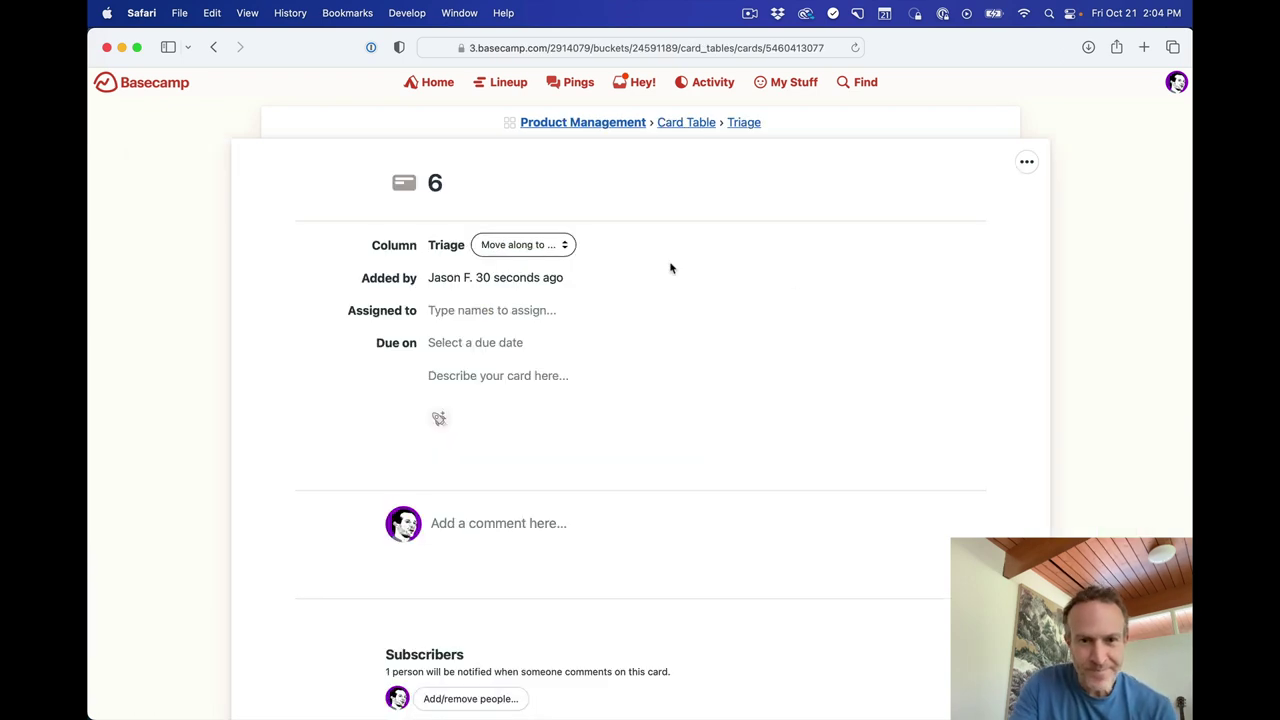
{"action": "left_click", "coordinate": [530, 244]}
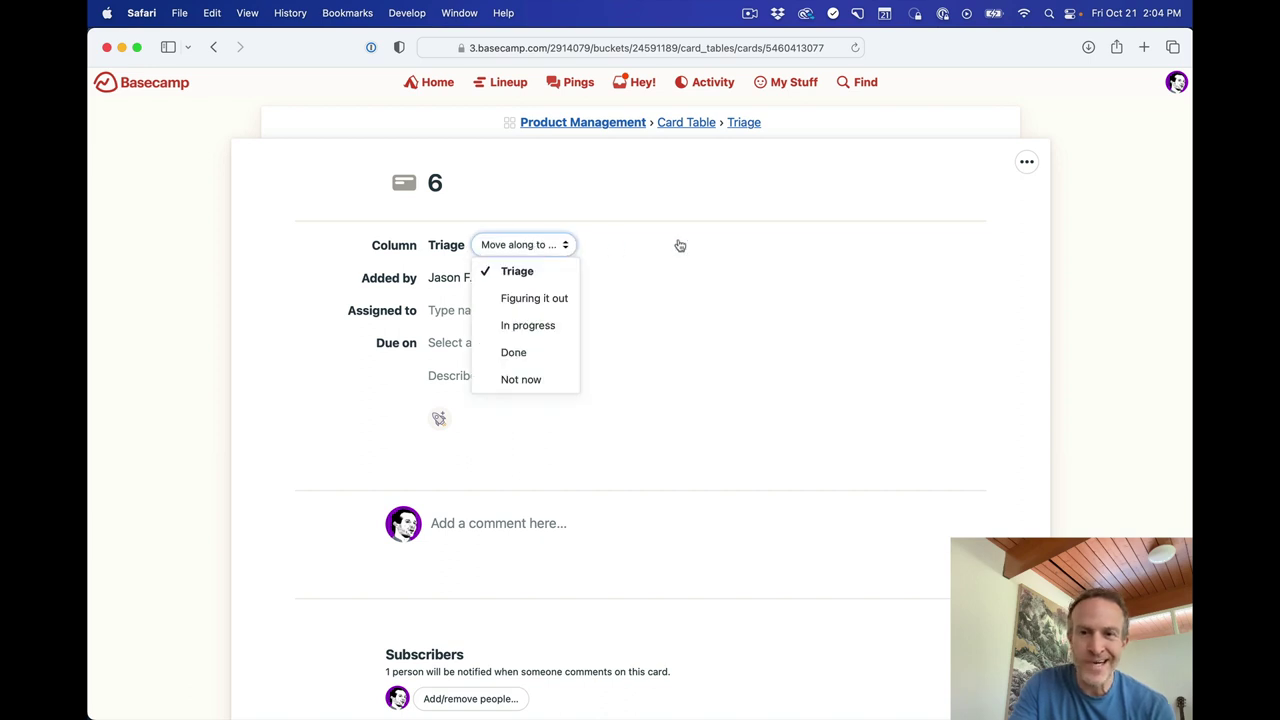
{"action": "left_click", "coordinate": [521, 380]}
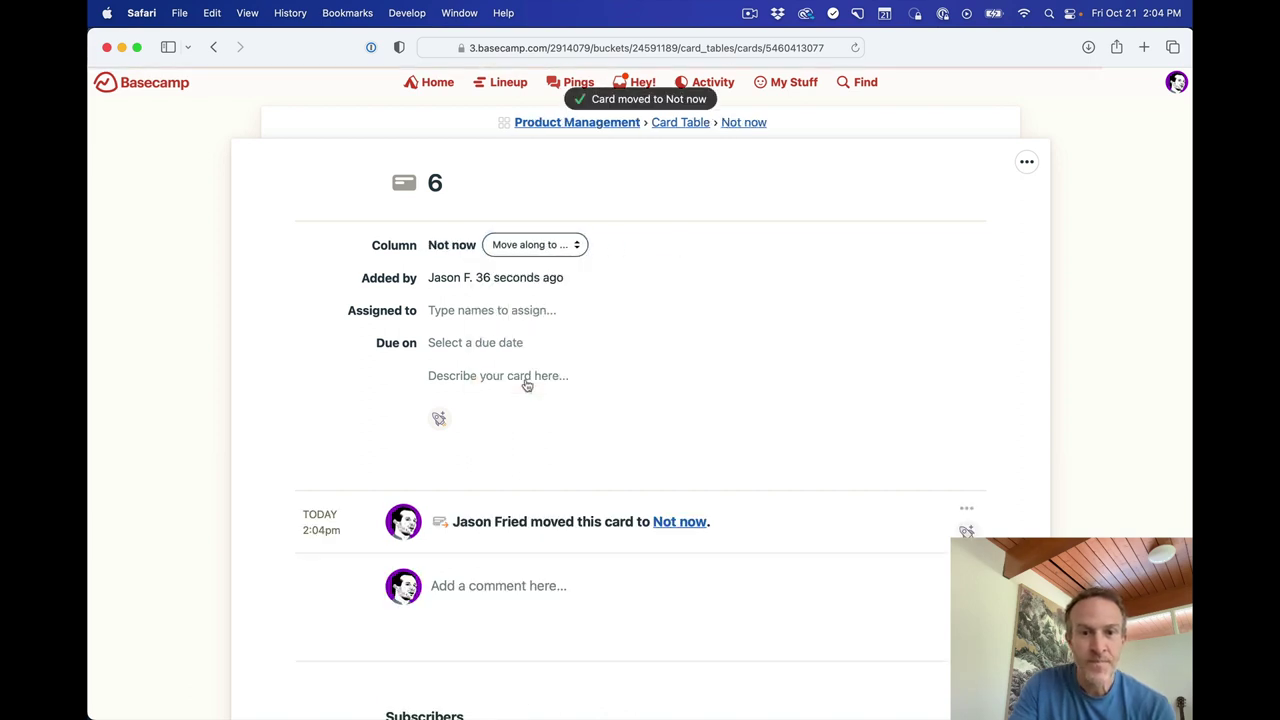
{"action": "left_click", "coordinate": [518, 248]}
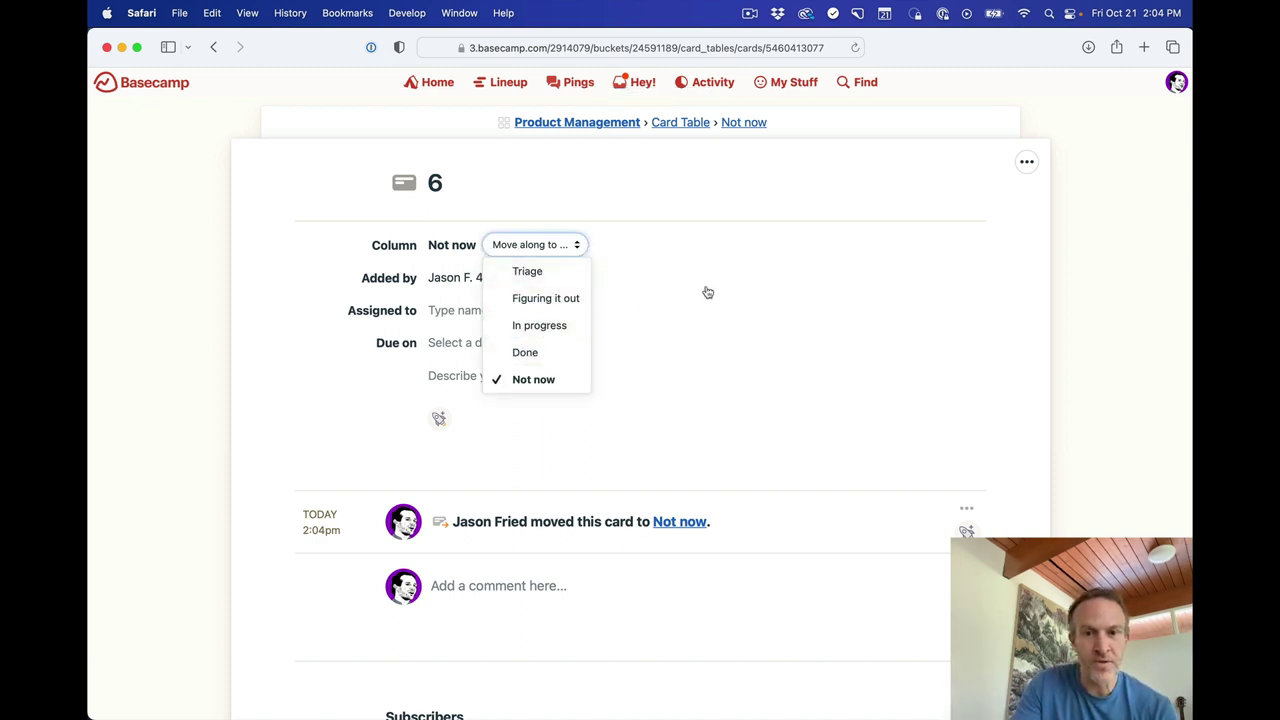
{"action": "left_click", "coordinate": [690, 122]}
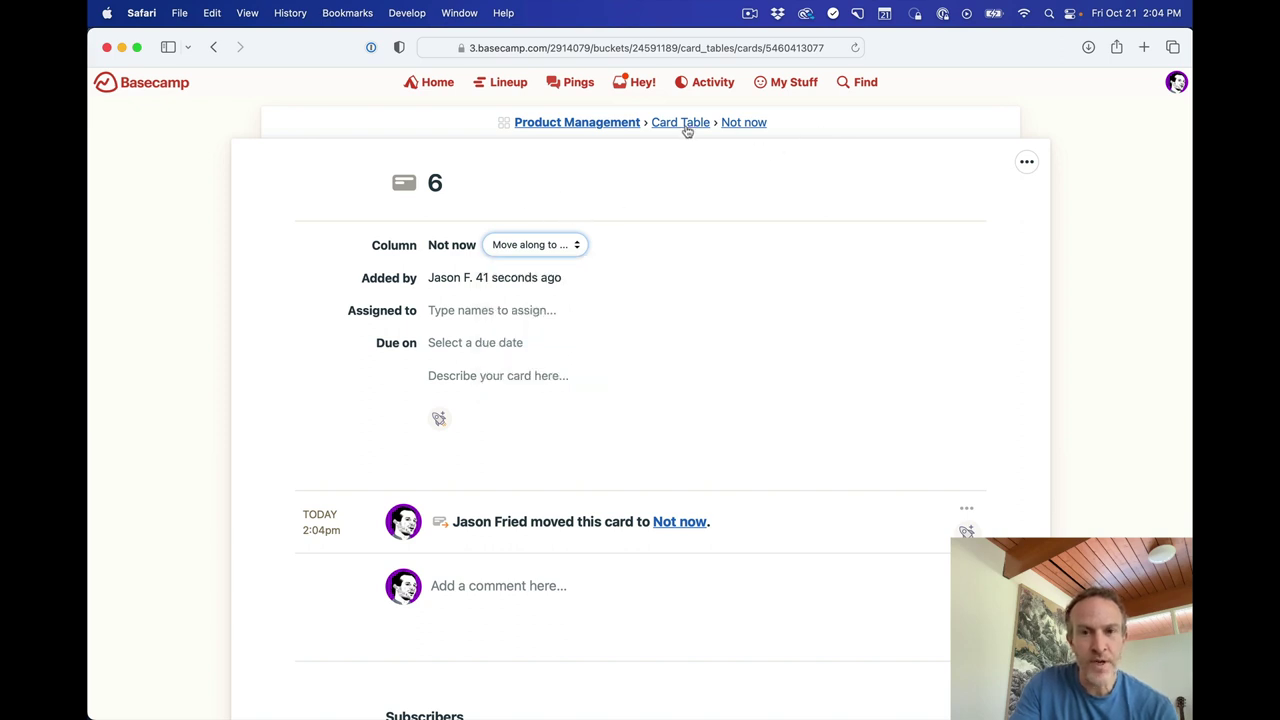
- View the Not now column on its own page, then return to the Card Table board
{"action": "left_click", "coordinate": [688, 124]}
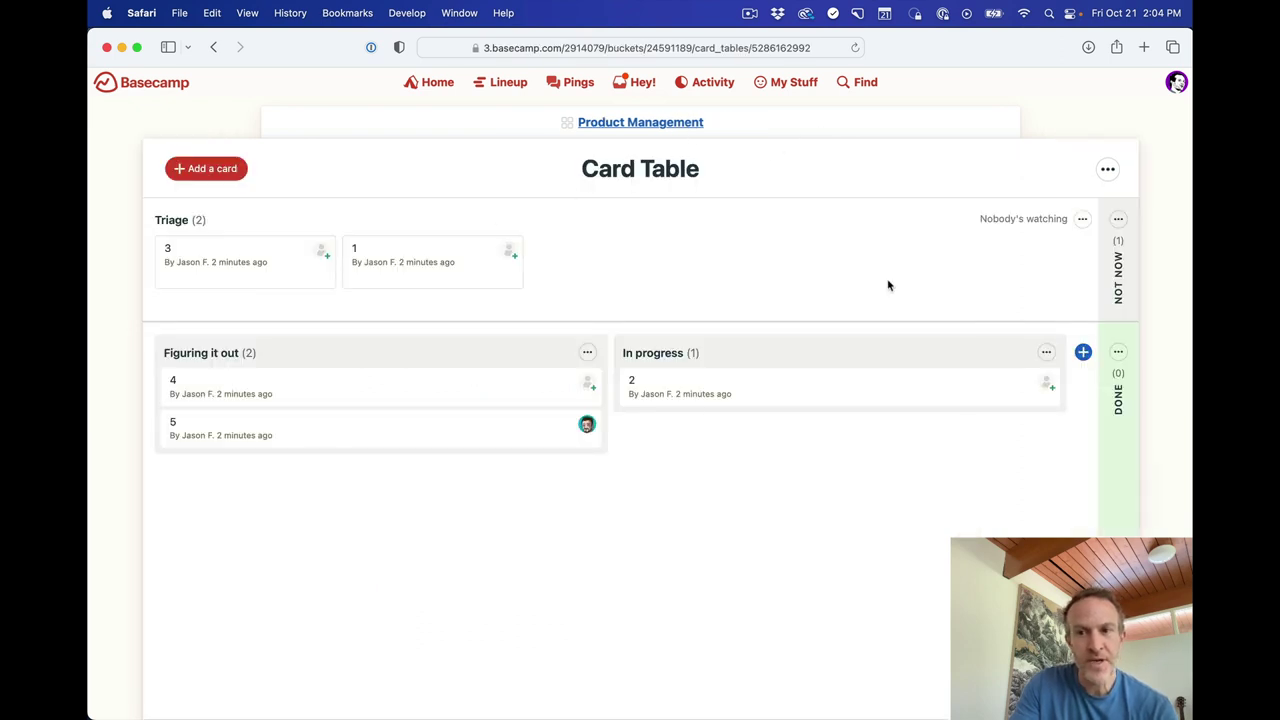
{"action": "left_click", "coordinate": [1120, 260]}
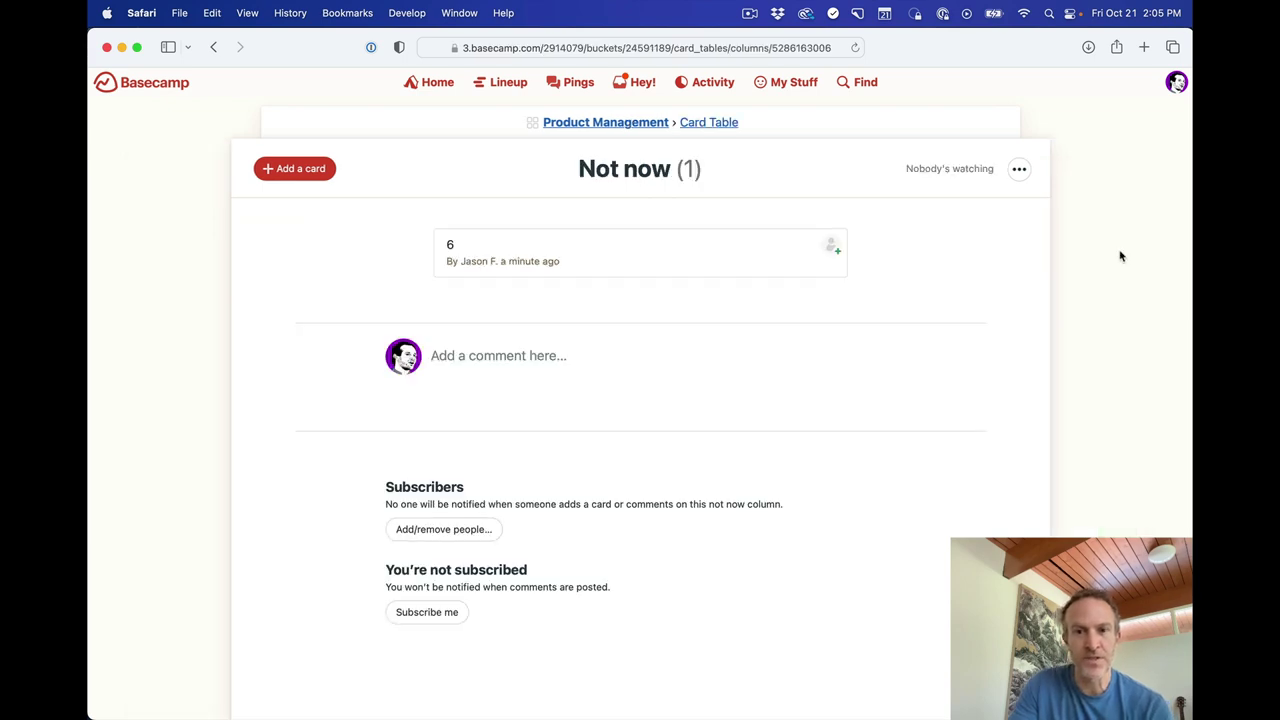
{"action": "left_click", "coordinate": [716, 125]}
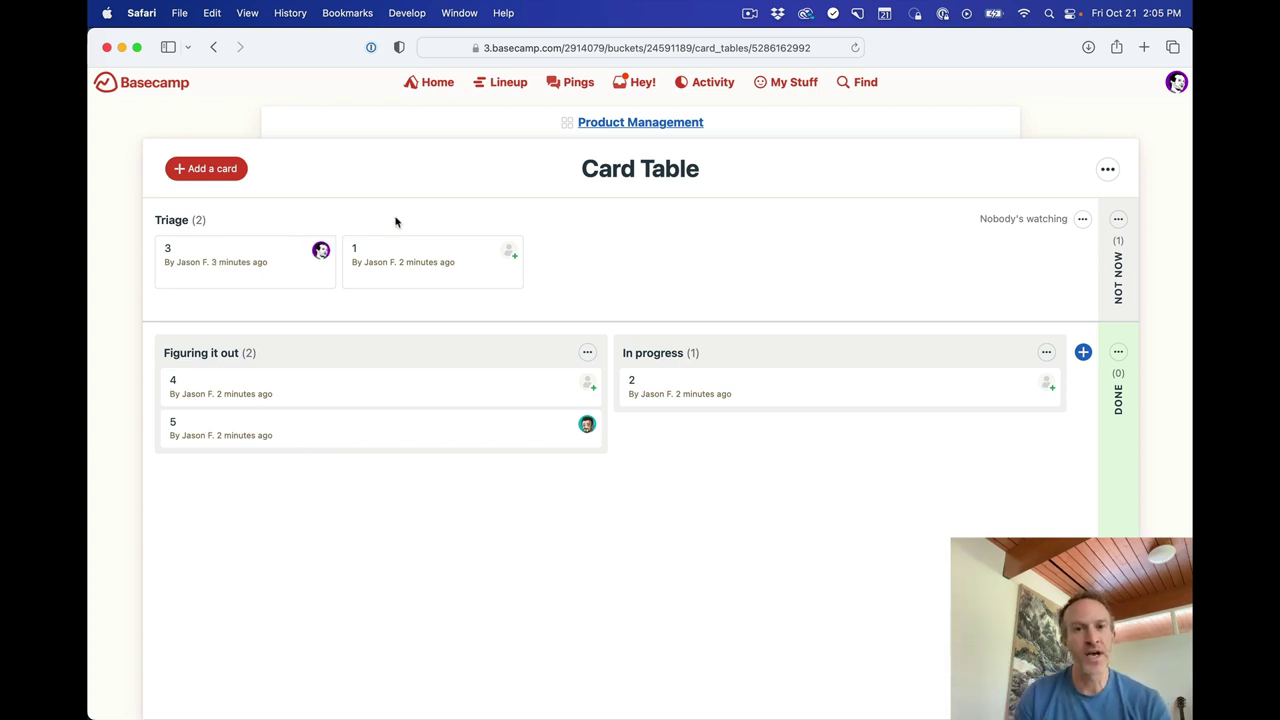
{"action": "left_click", "coordinate": [237, 258]}
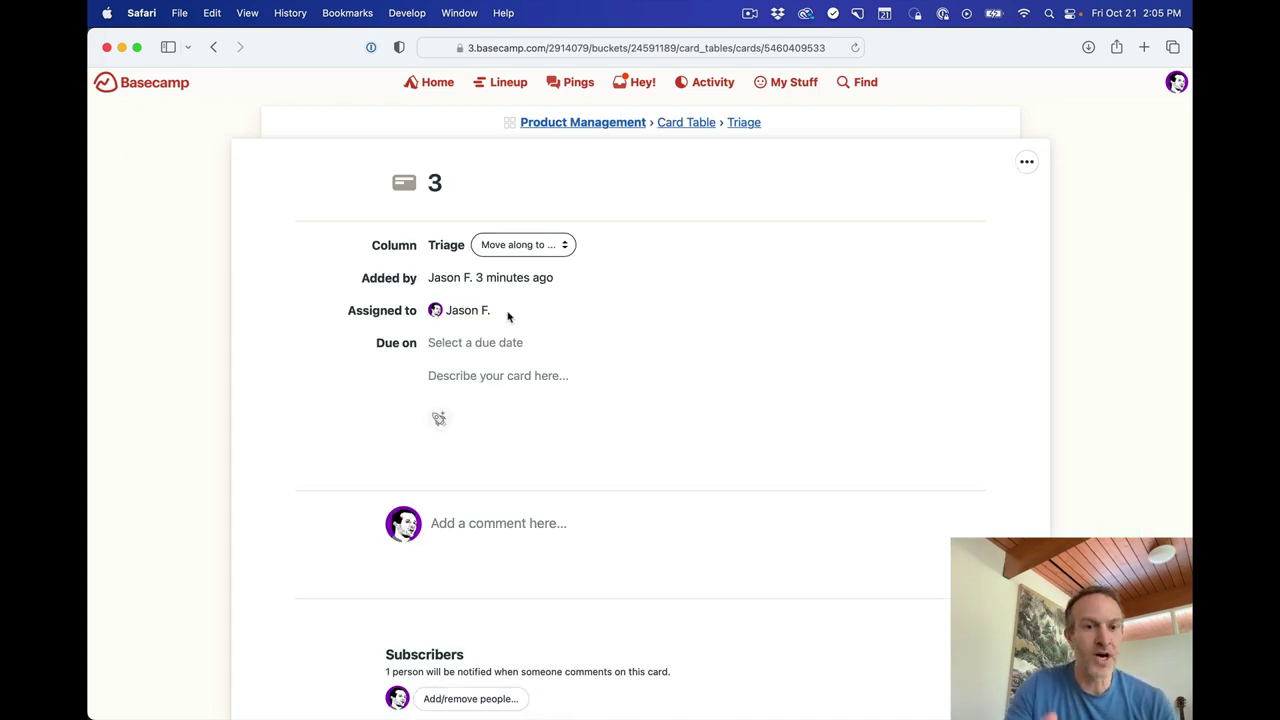
{"action": "left_click", "coordinate": [683, 124]}
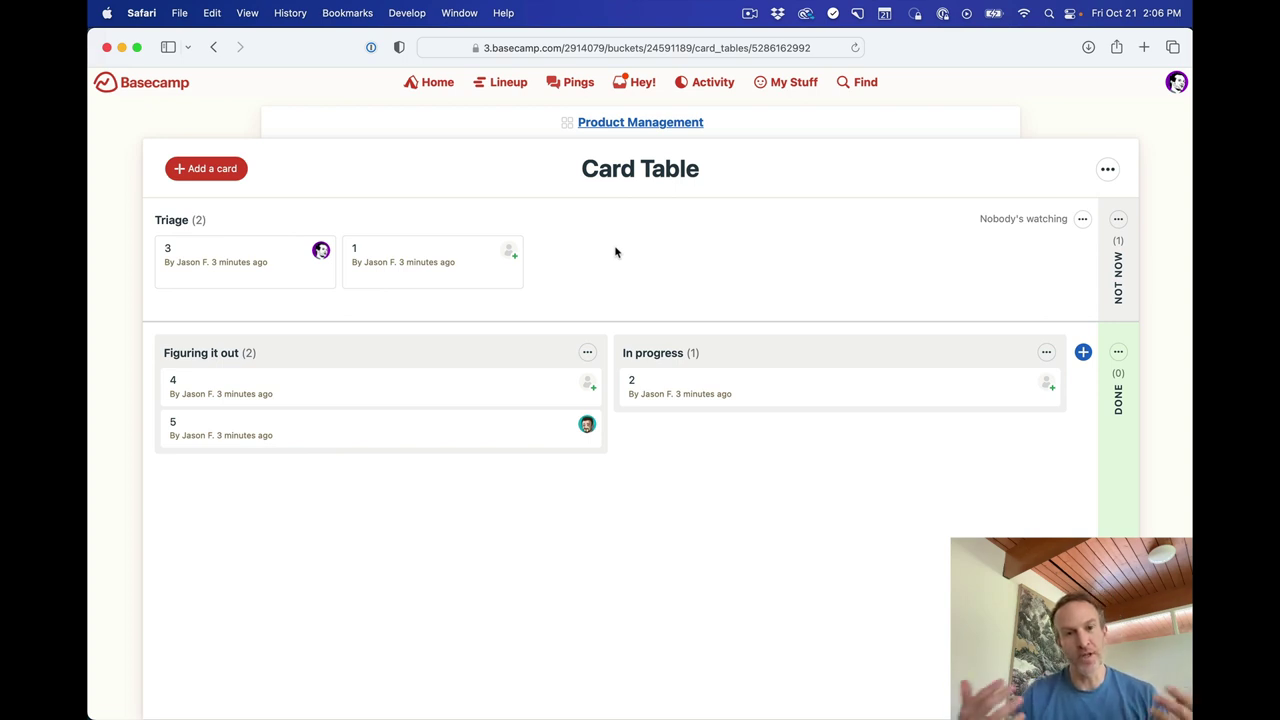
- Watch the Triage column from its options menu
{"action": "left_click", "coordinate": [1082, 219]}
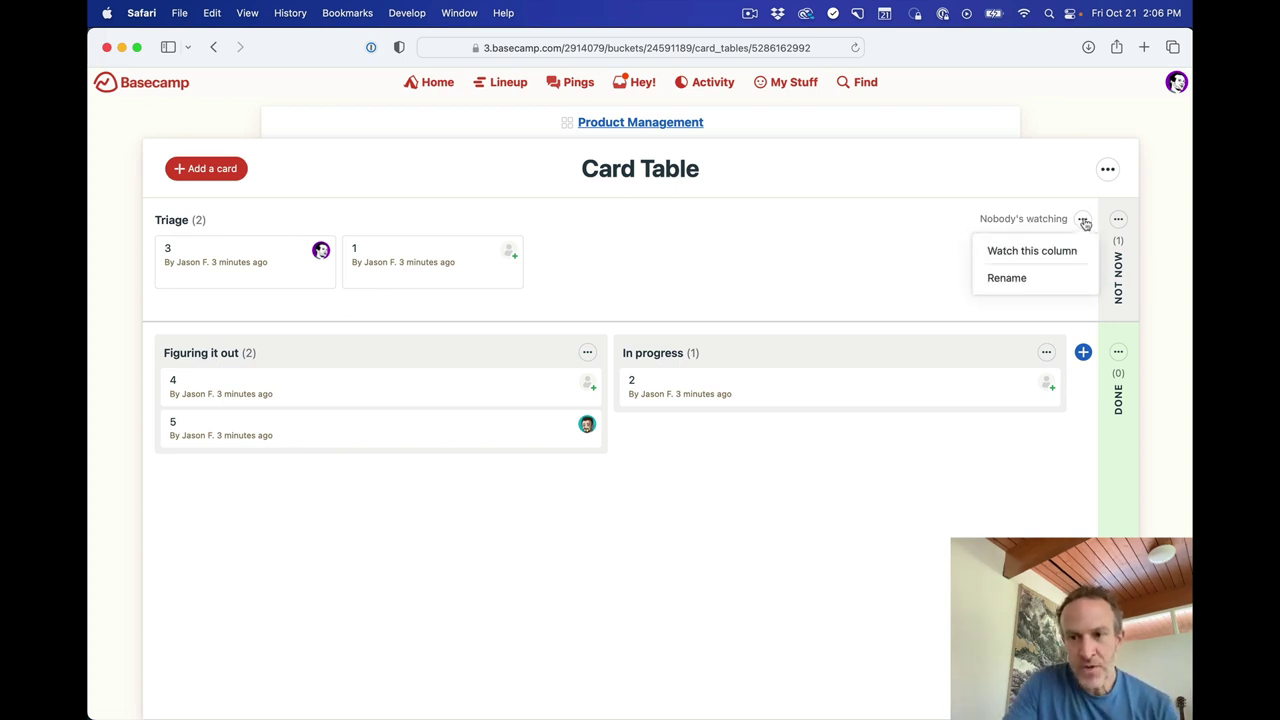
{"action": "left_click", "coordinate": [1050, 252]}
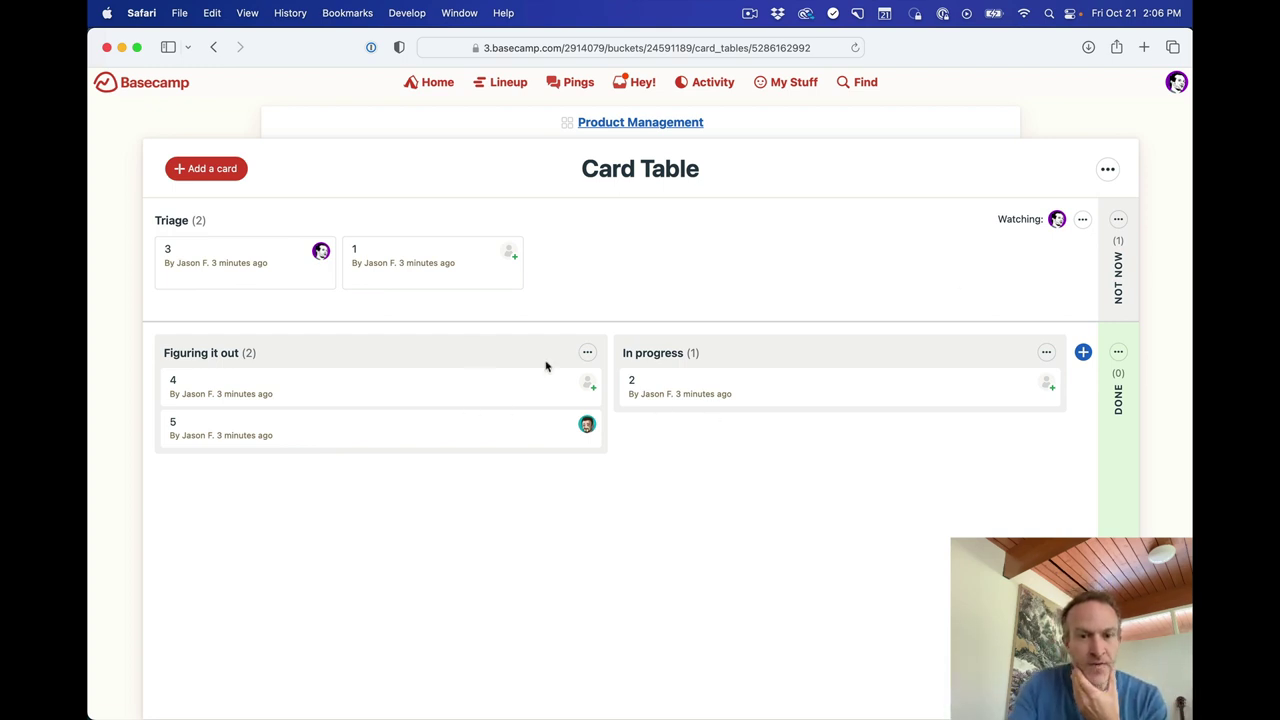
- Colour the Figuring it out column green and the In progress column pink
{"action": "left_click", "coordinate": [587, 355]}
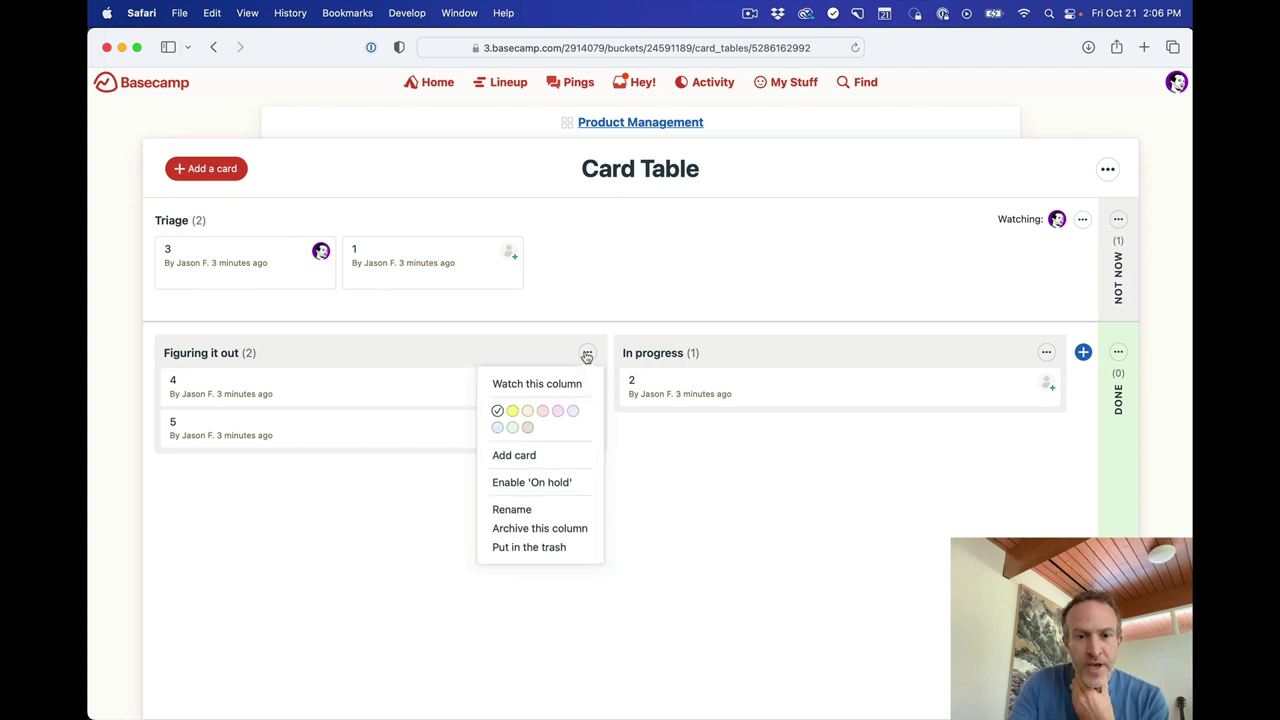
{"action": "left_click", "coordinate": [512, 428]}
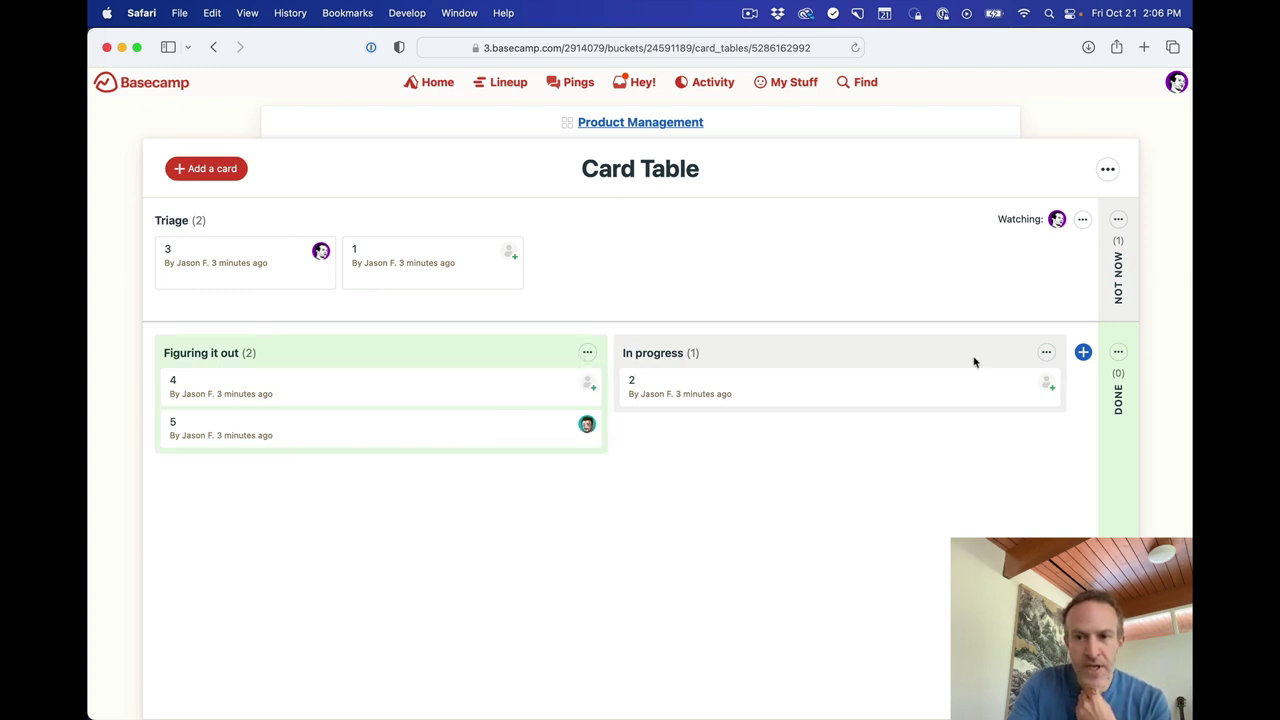
{"action": "left_click", "coordinate": [1046, 353]}
{"action": "left_click", "coordinate": [1016, 410]}
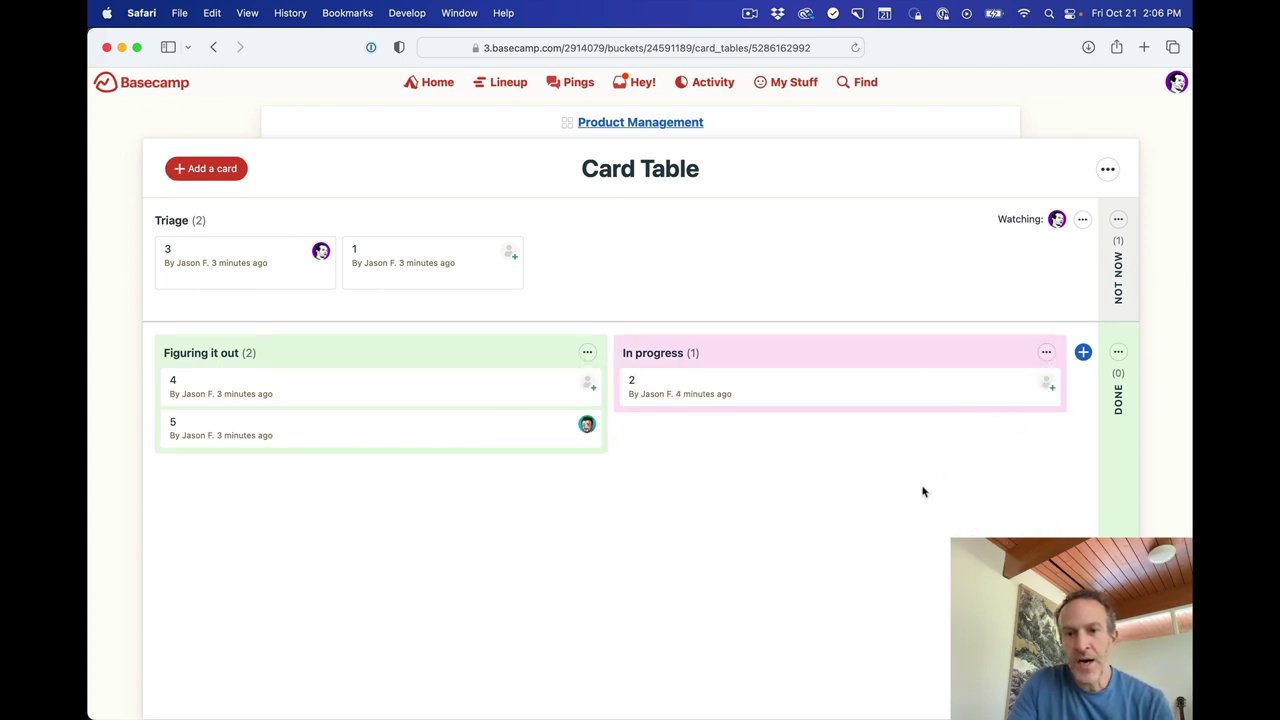
- Add a new column named 'Almost done' to the board
{"action": "left_click", "coordinate": [1083, 353]}
{"action": "type", "text": "Almost done"}
{"action": "left_click", "coordinate": [484, 503]}
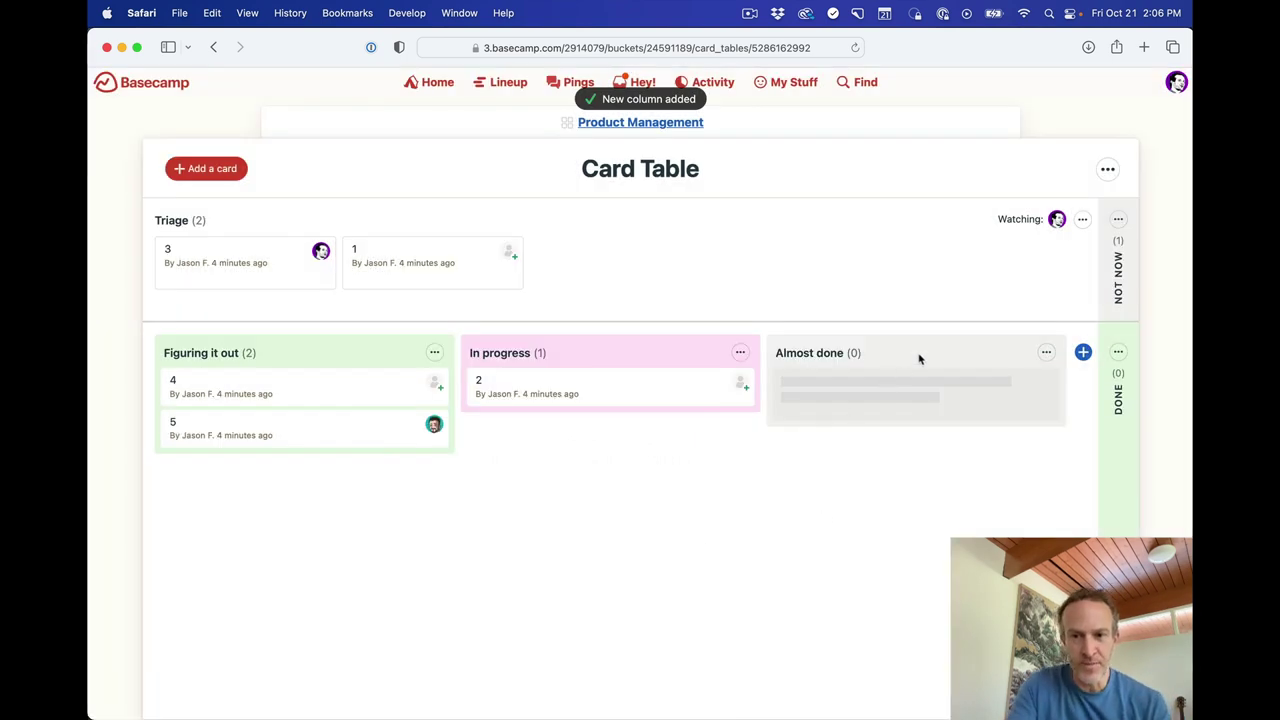
- Move the Almost done column after In progress and drop card 2 into it
{"action": "left_click_drag", "start_coordinate": [910, 358], "coordinate": [883, 362]}
{"action": "left_click_drag", "start_coordinate": [586, 352], "coordinate": [991, 363]}
{"action": "left_click_drag", "start_coordinate": [527, 392], "coordinate": [837, 394]}
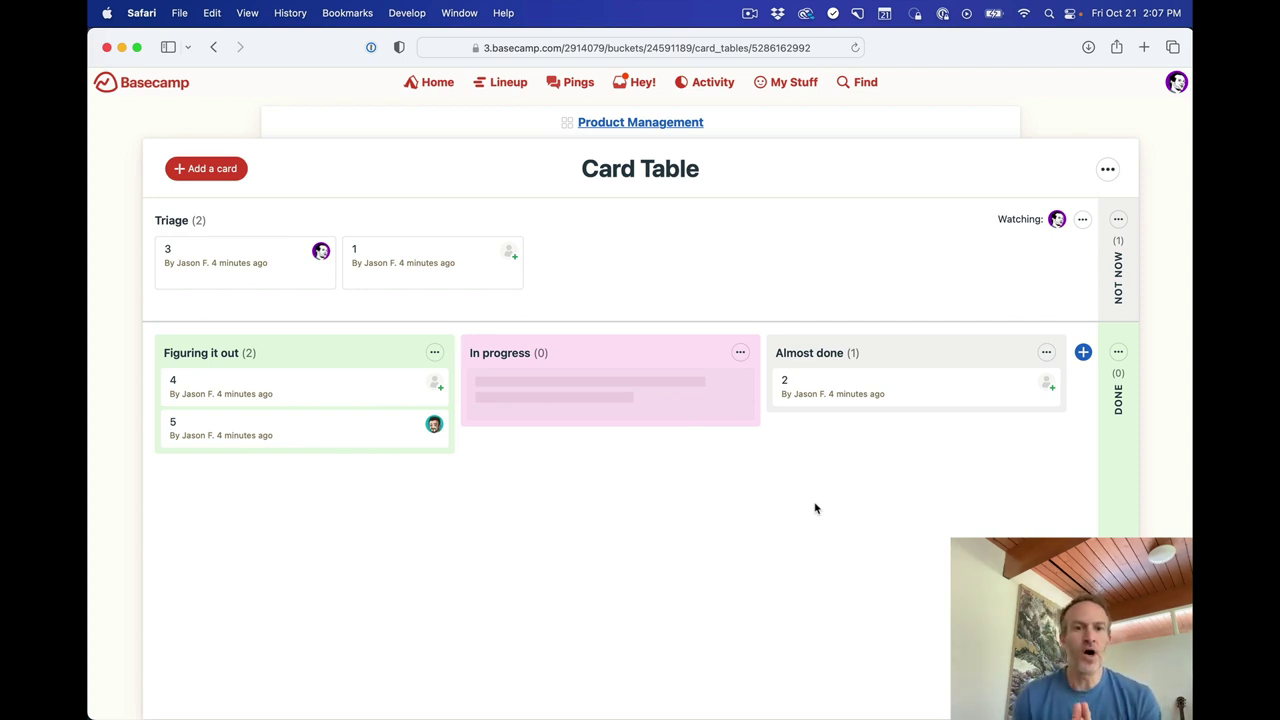
- Enable On hold for Figuring it out, put card 5 on hold, and move cards 3 and 1 in from Triage
{"action": "left_click", "coordinate": [435, 353]}
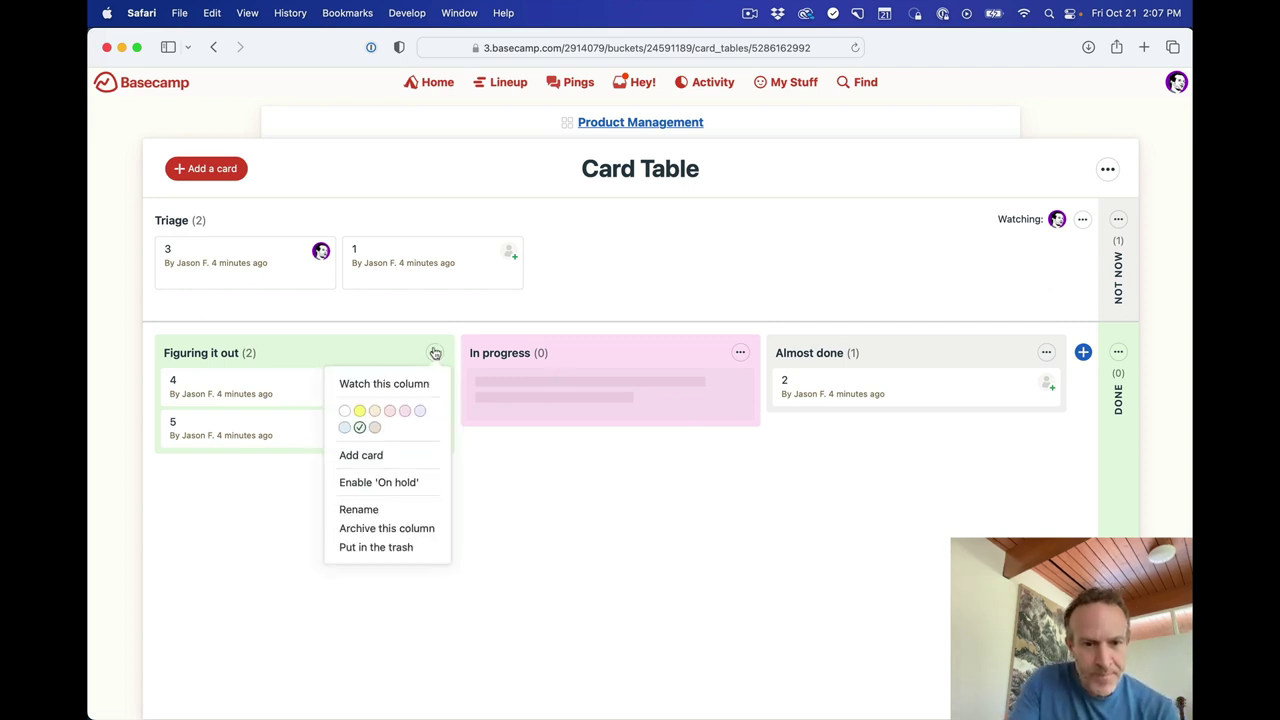
{"action": "left_click", "coordinate": [379, 483]}
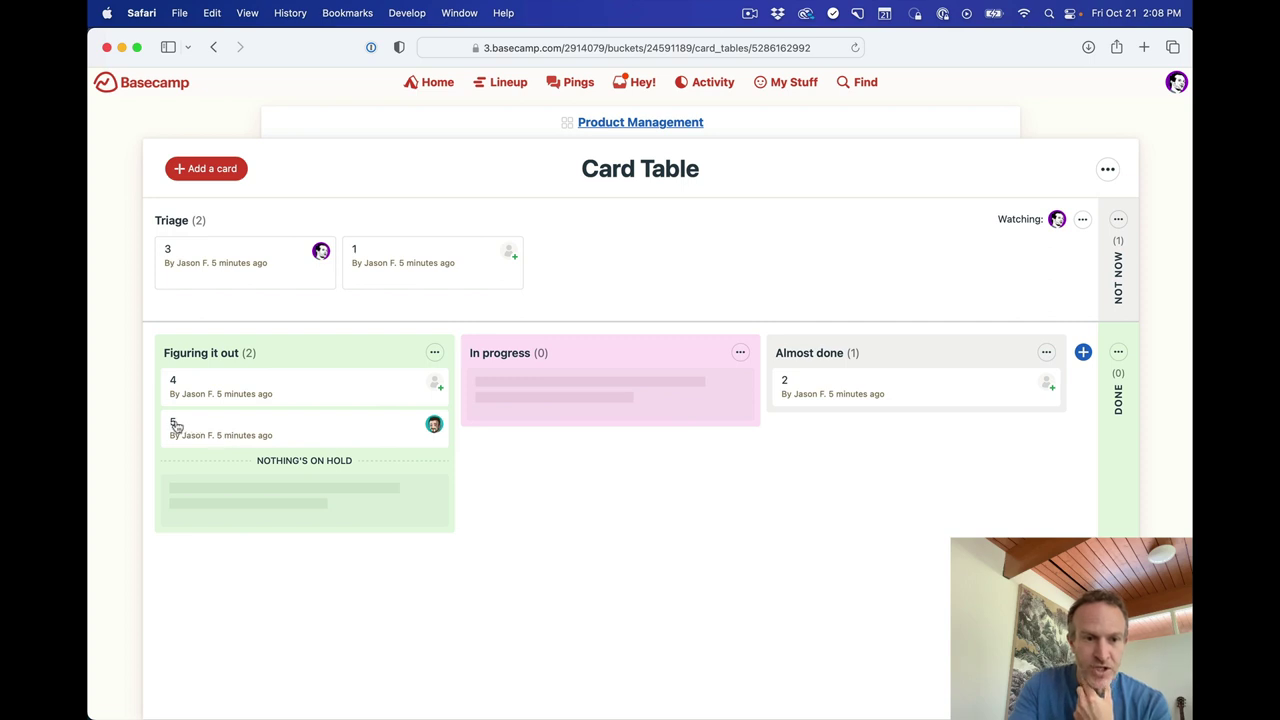
{"action": "left_click_drag", "start_coordinate": [174, 423], "coordinate": [197, 500]}
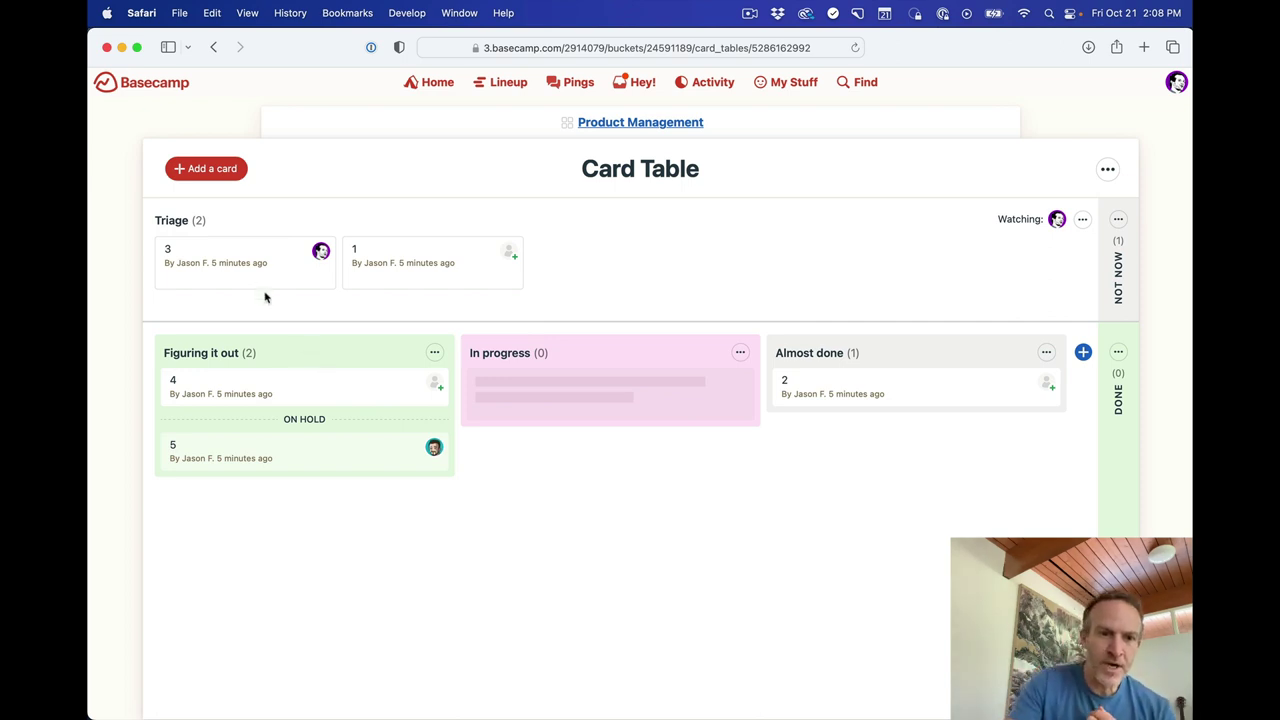
{"action": "left_click_drag", "start_coordinate": [245, 272], "coordinate": [249, 374]}
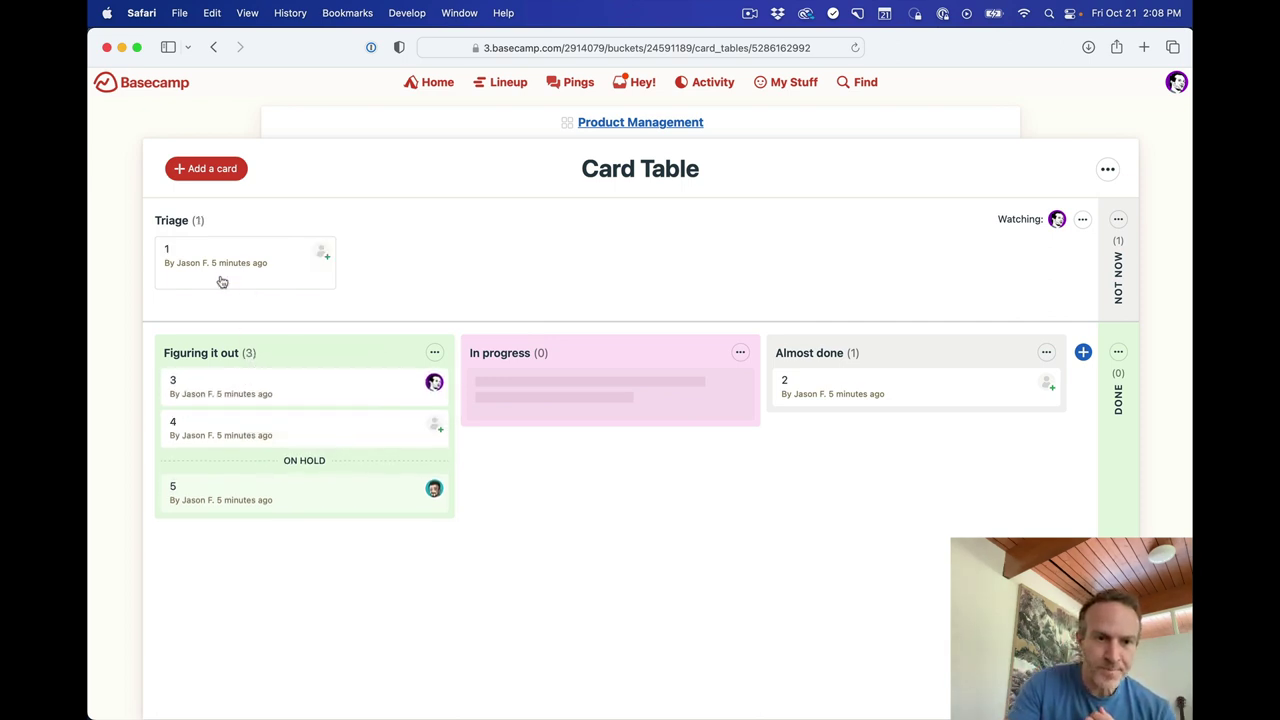
{"action": "left_click_drag", "start_coordinate": [220, 277], "coordinate": [223, 382]}
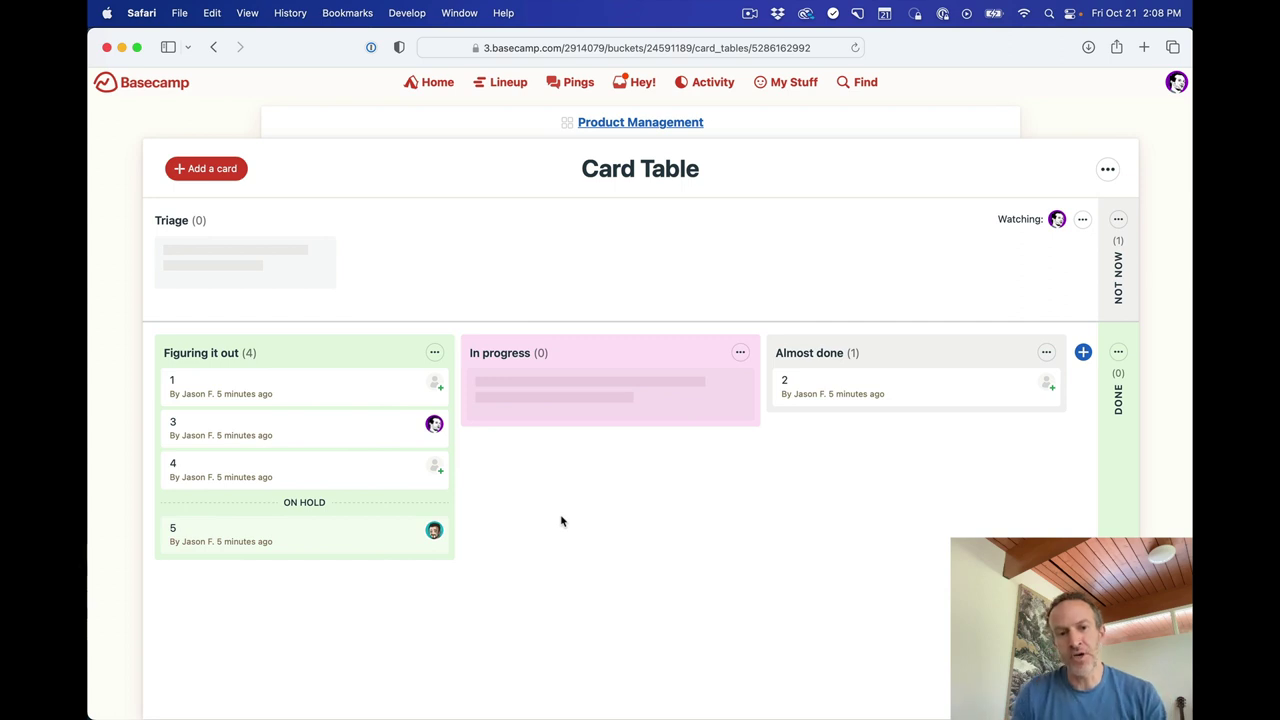
- Check the In progress column menu, then open the Figuring it out column on its own page
{"action": "left_click", "coordinate": [740, 353]}
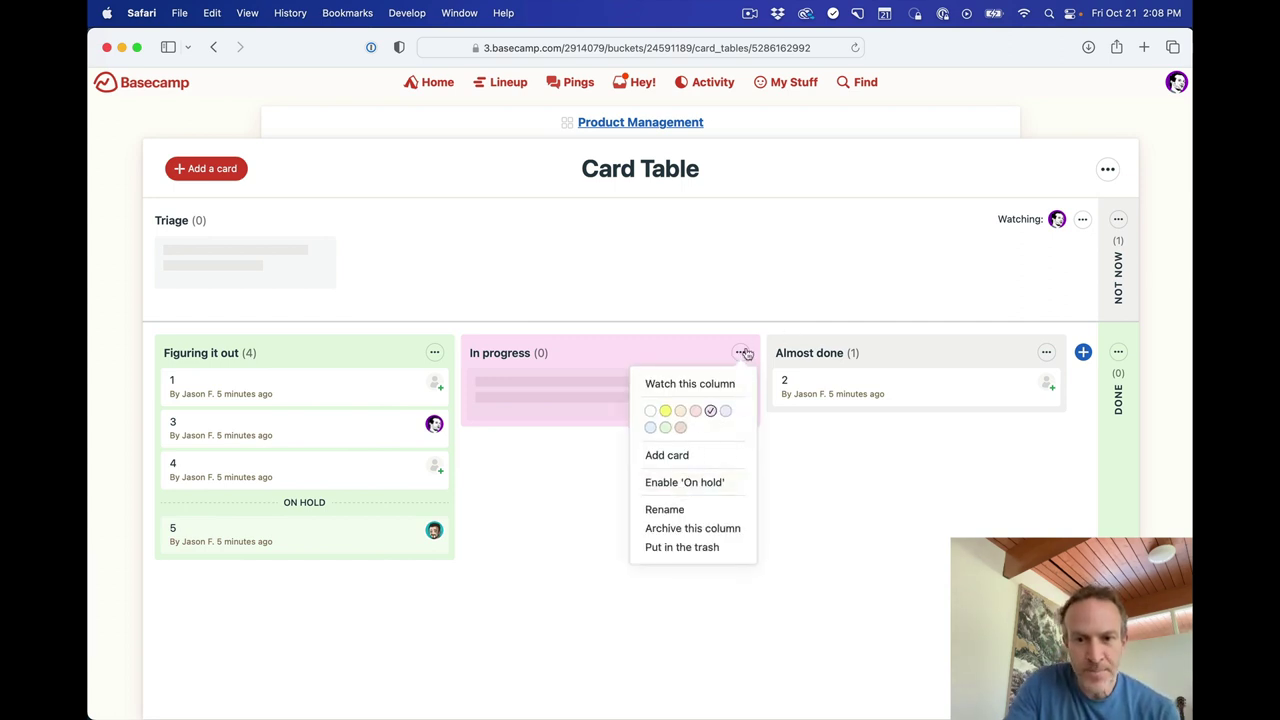
{"action": "left_click", "coordinate": [742, 354]}
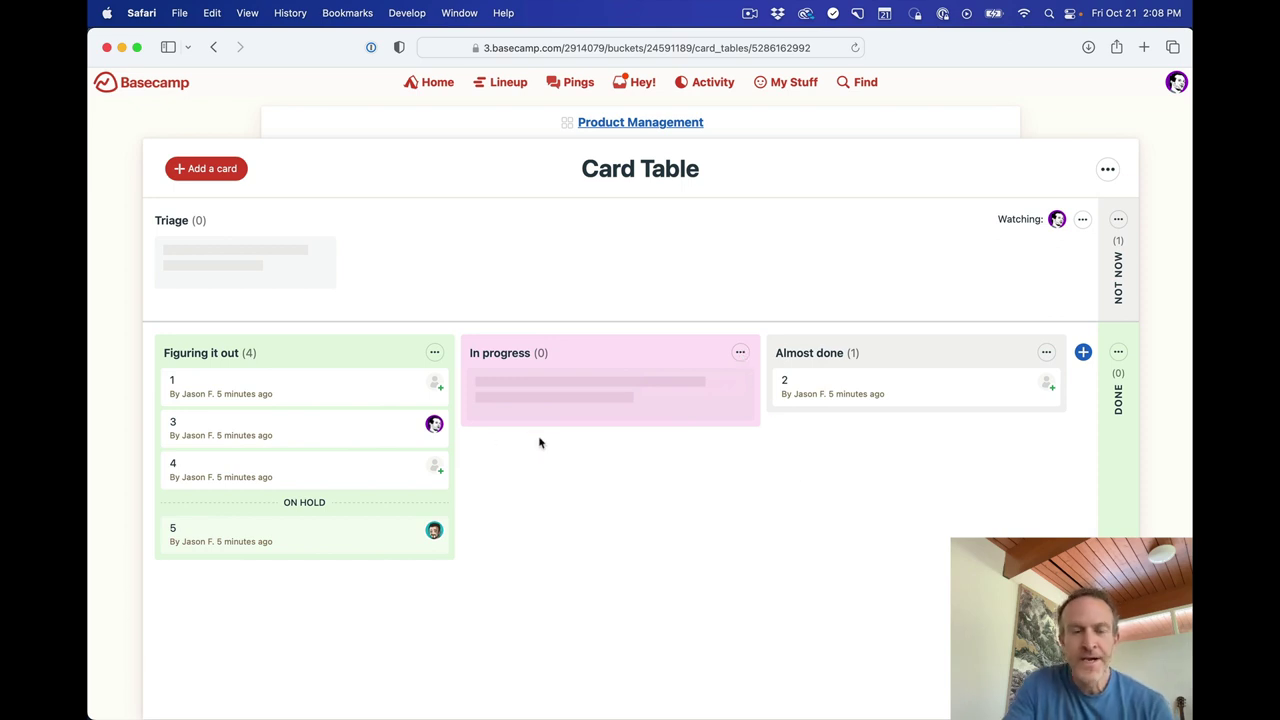
{"action": "left_click", "coordinate": [195, 356]}
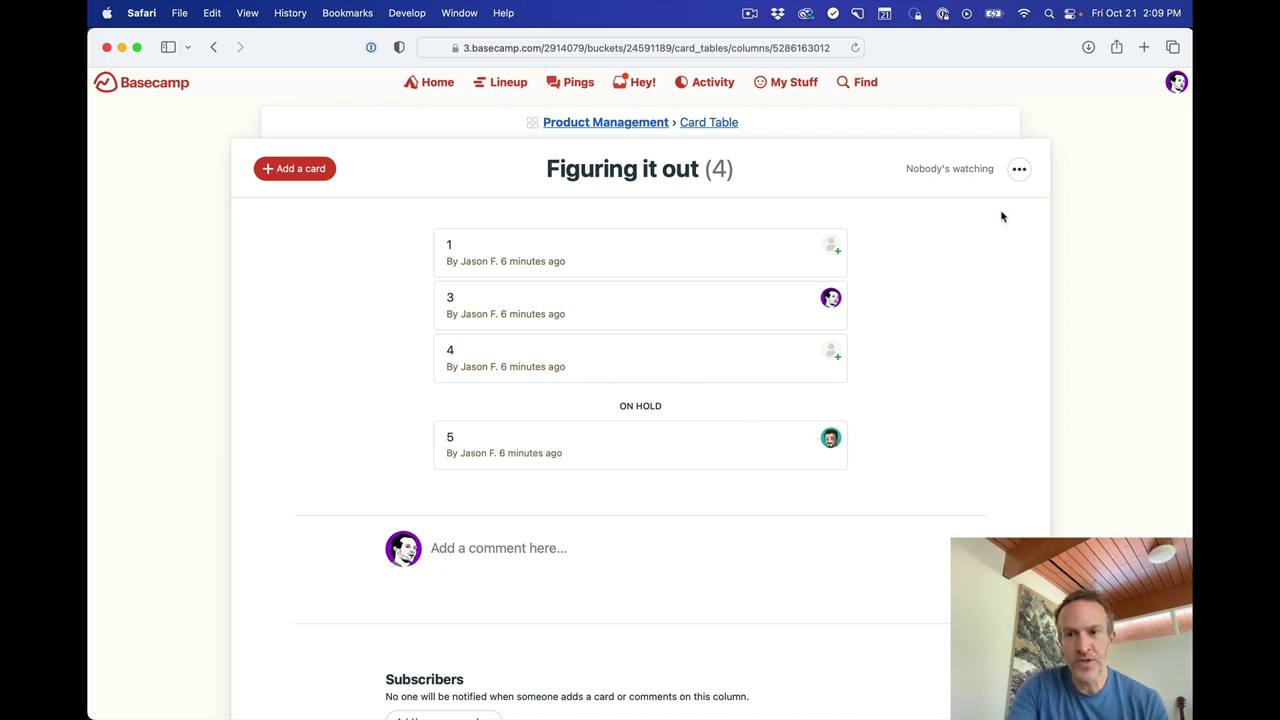
- Watch the Figuring it out column, confirm it in the menu, and return to the Card Table board
{"action": "left_click", "coordinate": [1019, 170]}
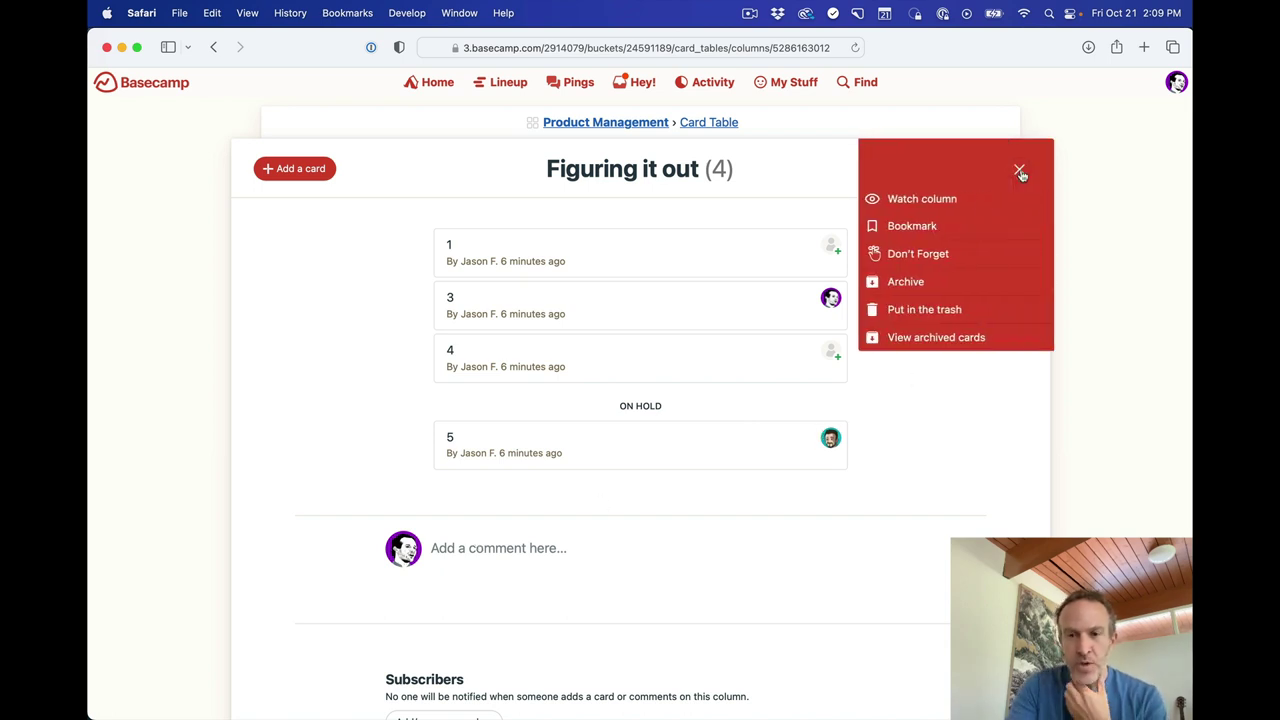
{"action": "left_click", "coordinate": [960, 199]}
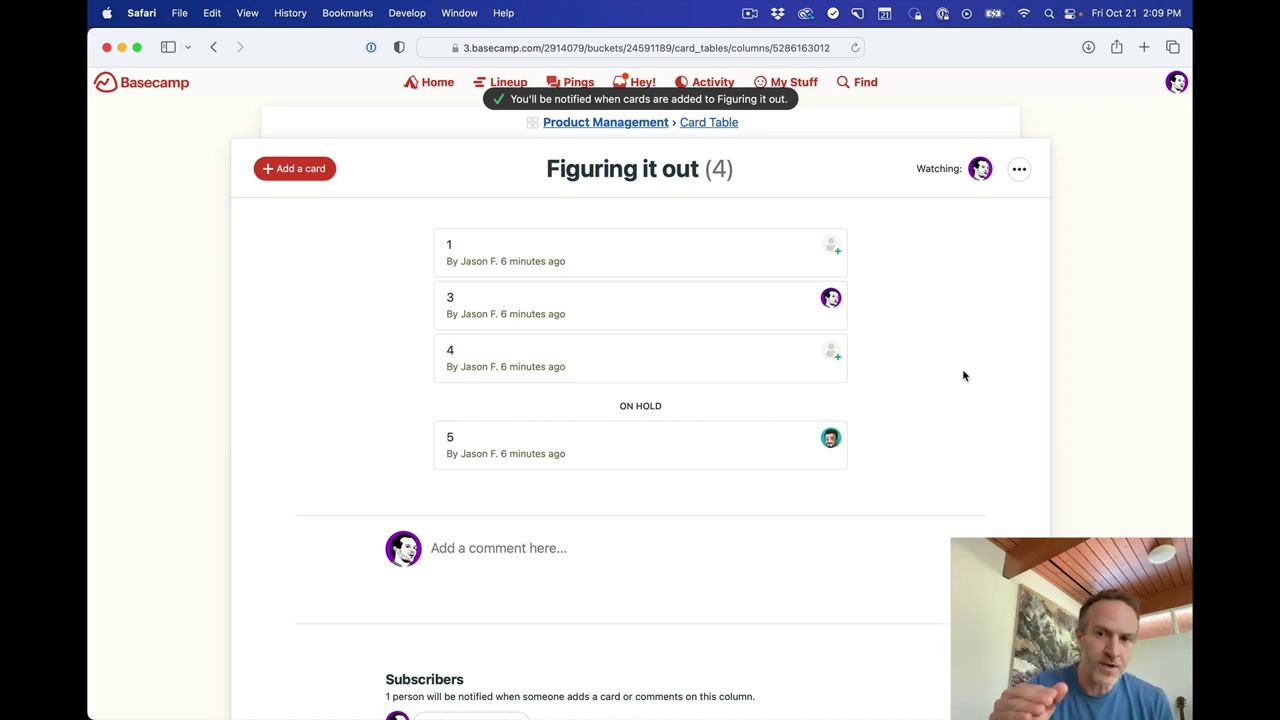
{"action": "left_click", "coordinate": [1019, 170]}
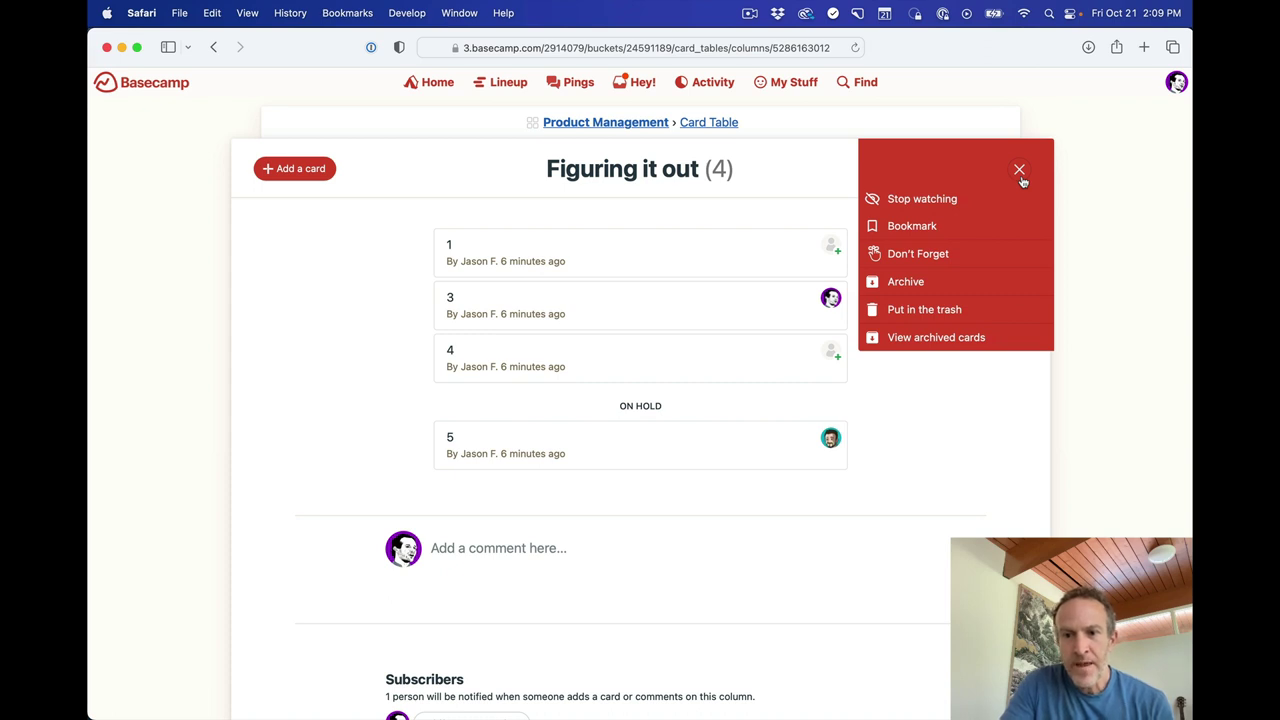
{"action": "left_click", "coordinate": [957, 385]}
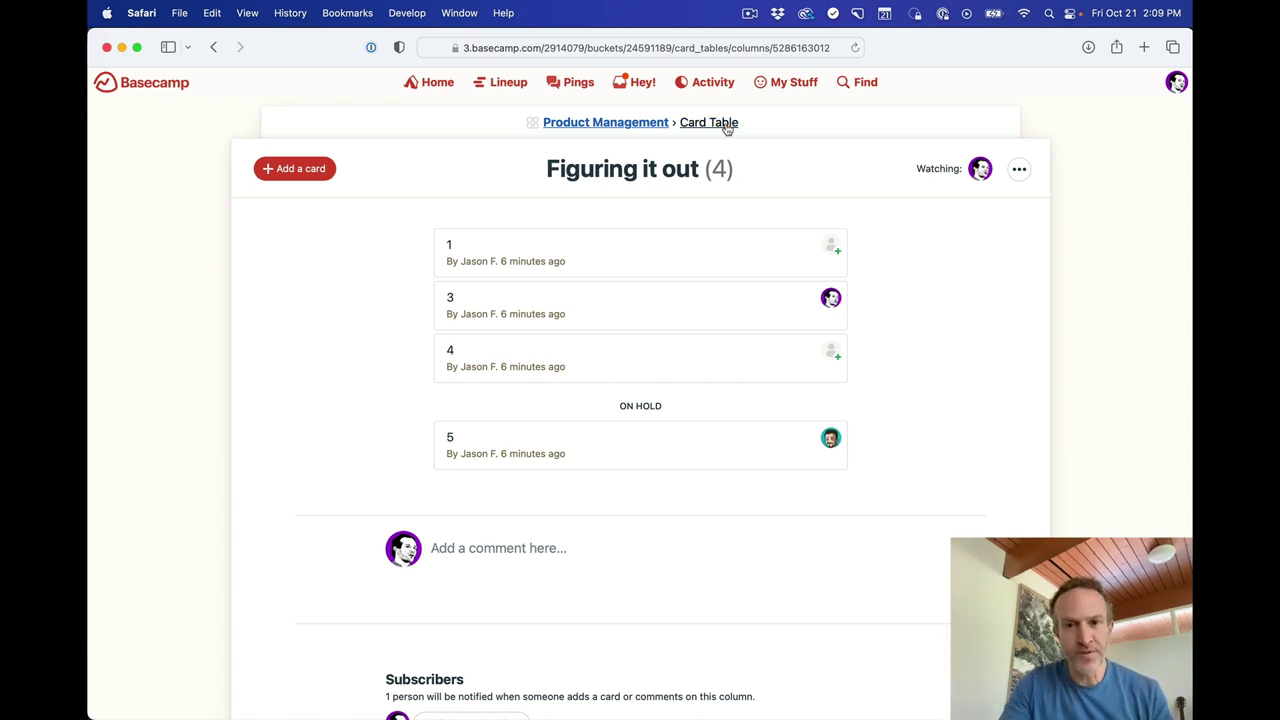
{"action": "left_click", "coordinate": [773, 131]}
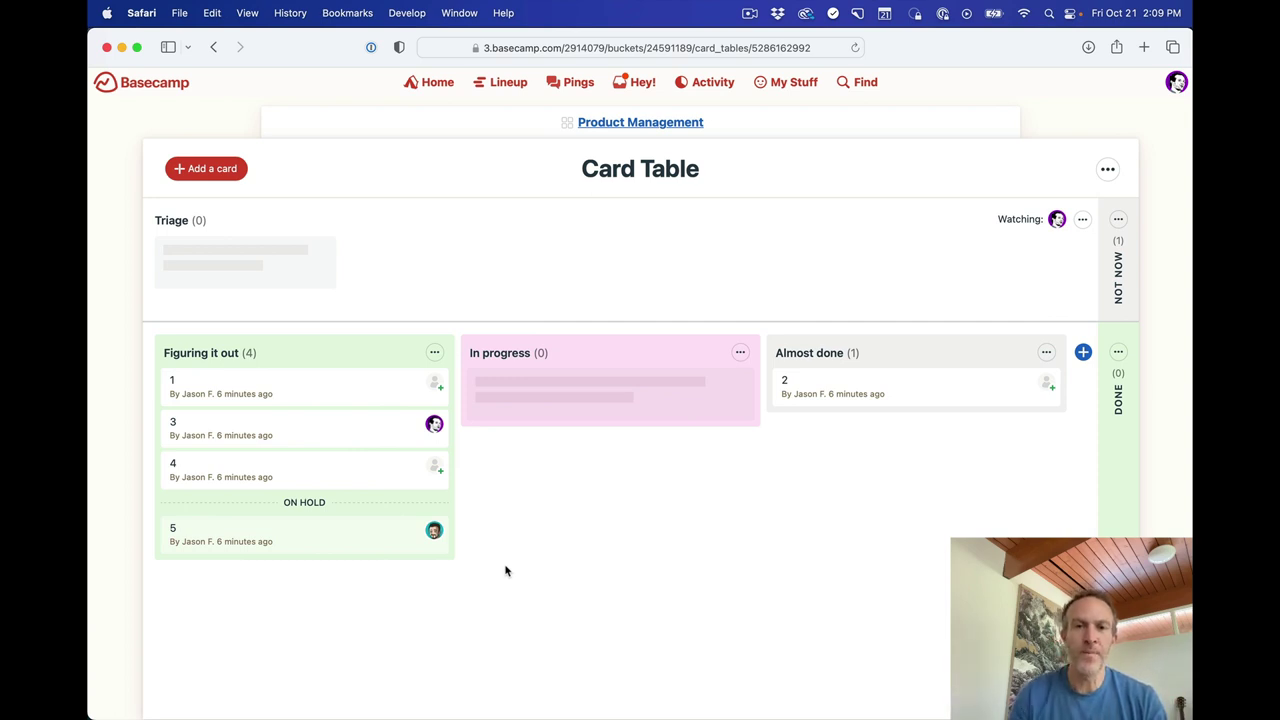
- Check the Card Table and Figuring it out menus, then go to the Product Management overview
{"action": "left_click", "coordinate": [1108, 172]}
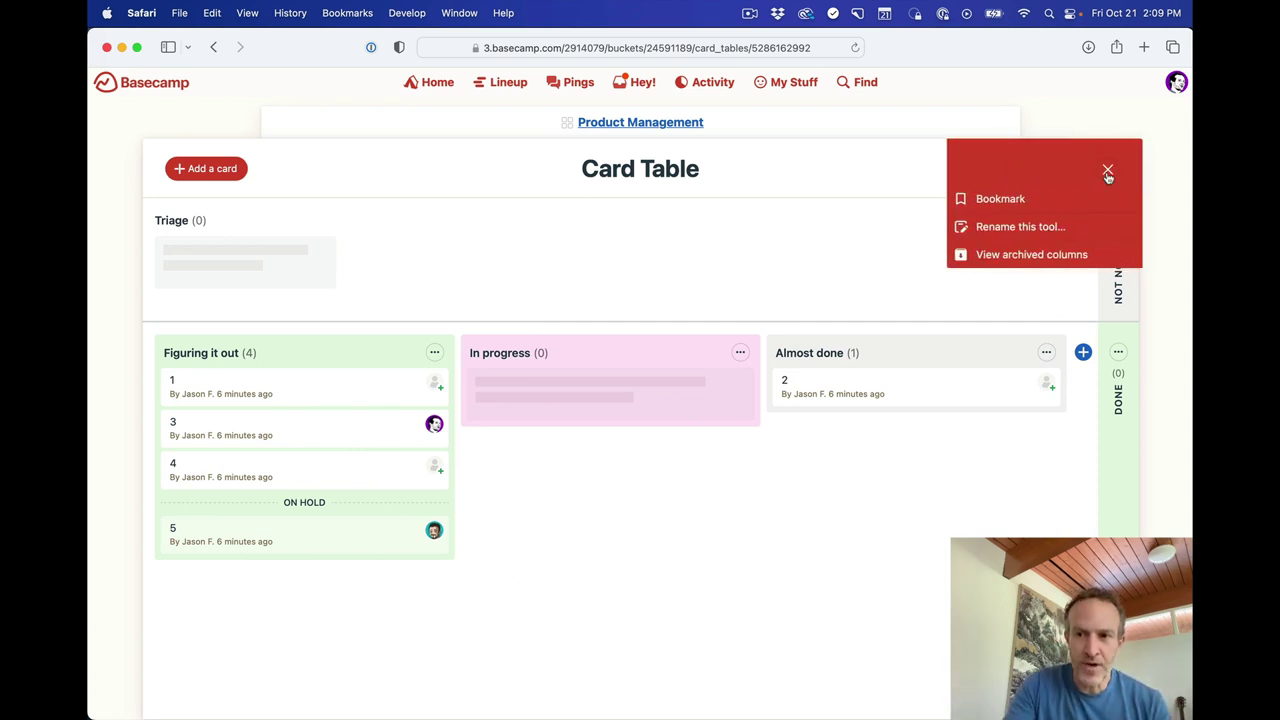
{"action": "left_click", "coordinate": [841, 247]}
{"action": "left_click", "coordinate": [435, 353]}
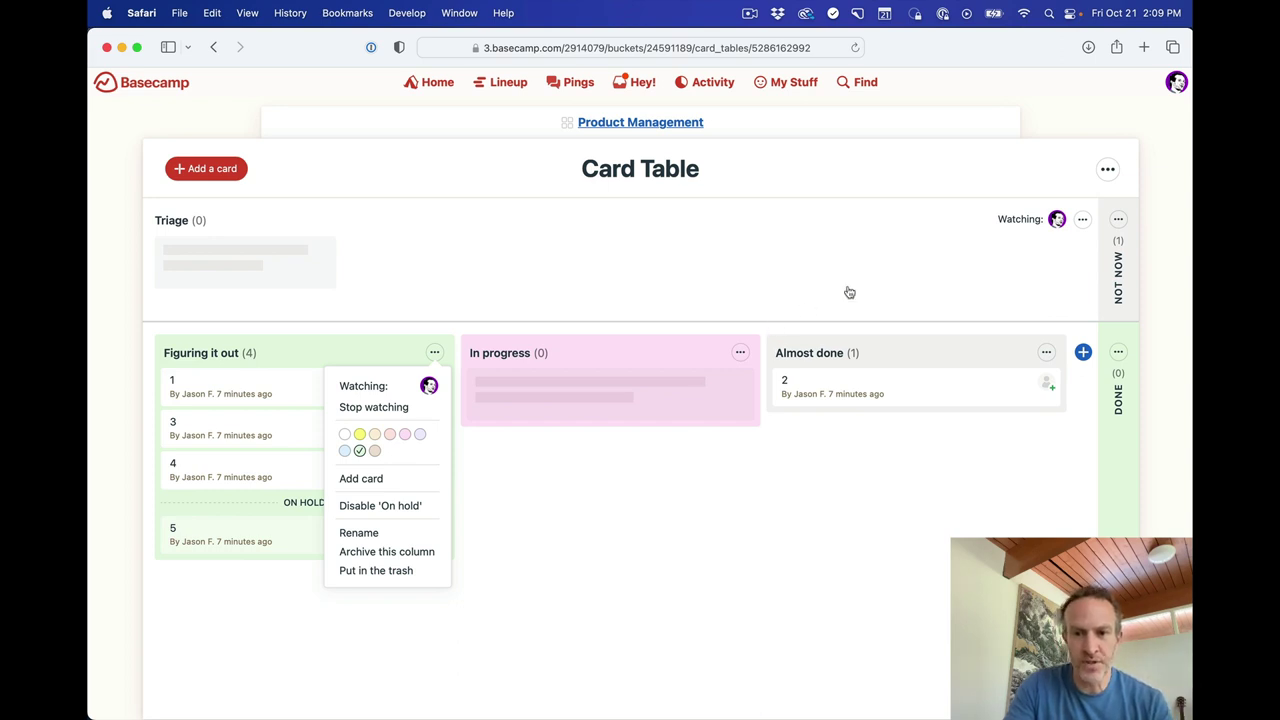
{"action": "left_click", "coordinate": [856, 179]}
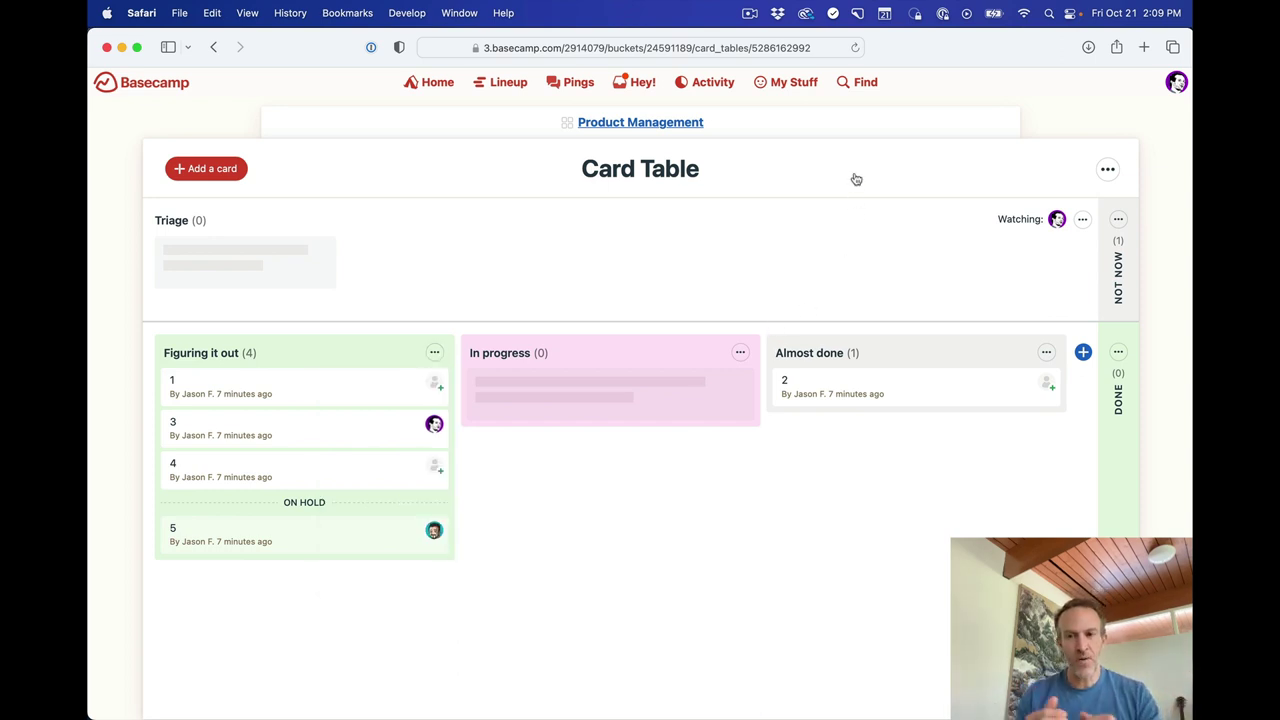
{"action": "left_click", "coordinate": [722, 121]}
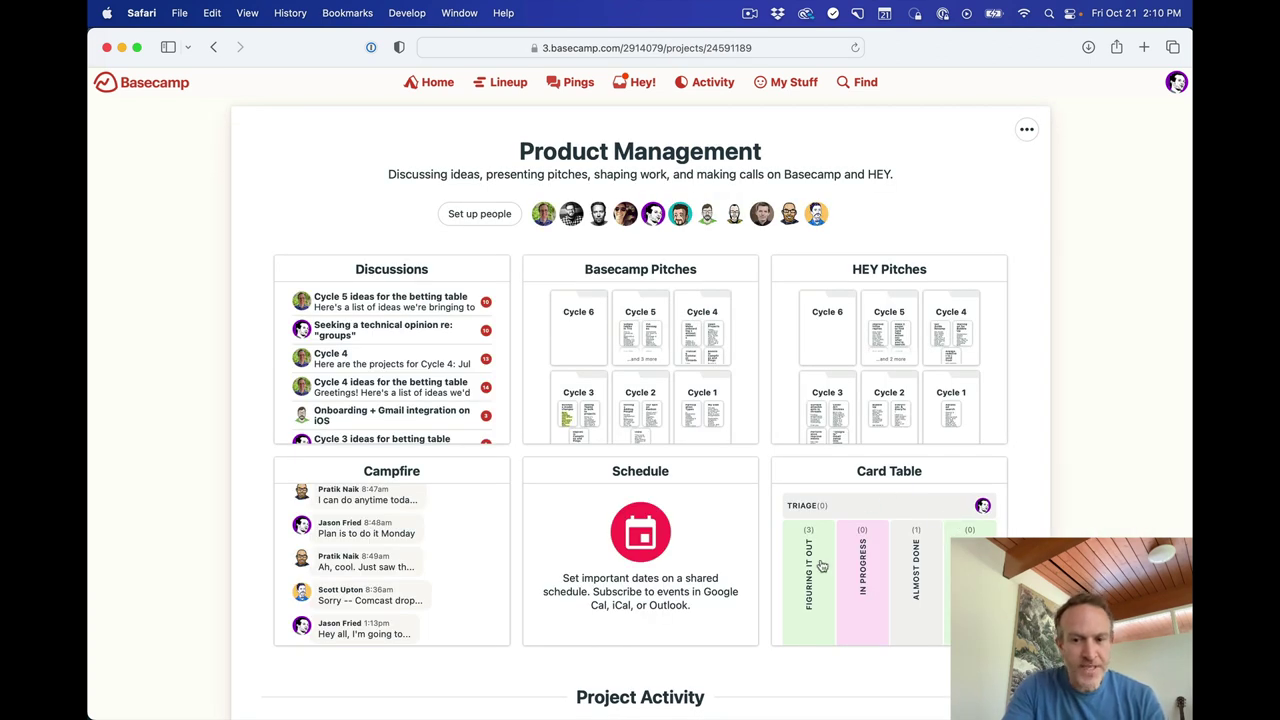
- Open the Card Table from the Product Management tile, go back, and reopen the board
{"action": "left_click", "coordinate": [916, 476]}
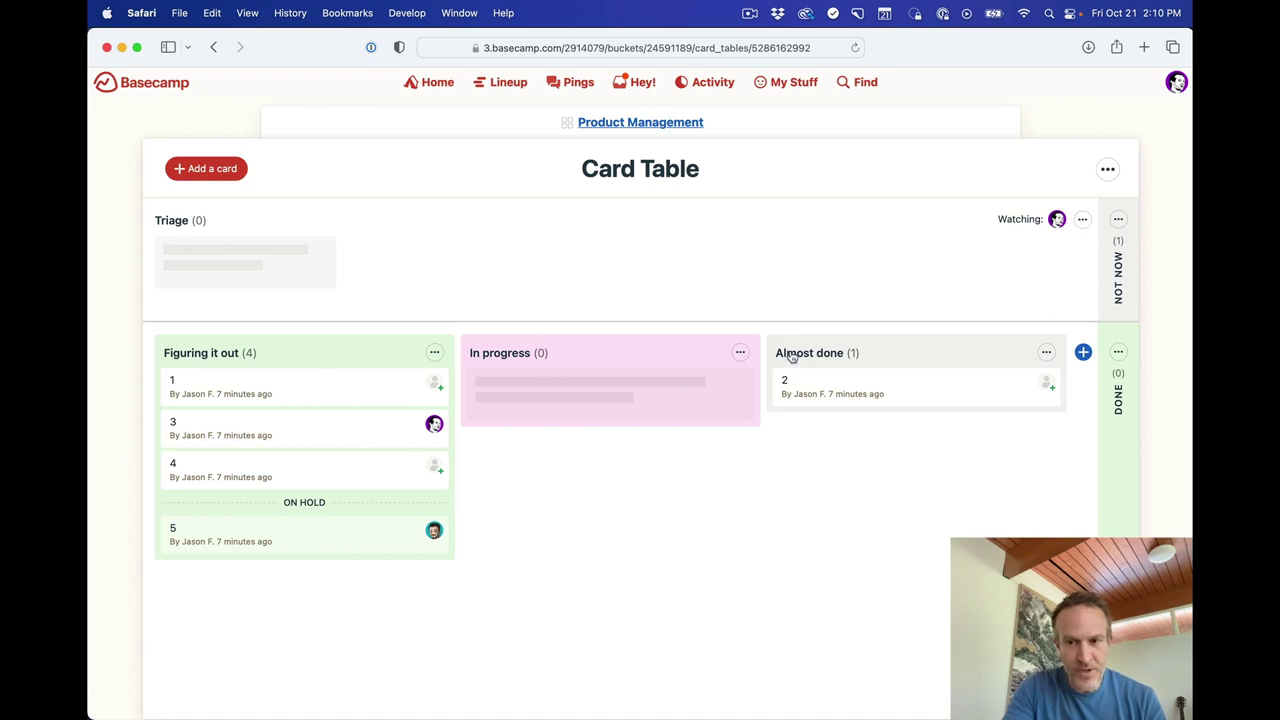
{"action": "left_click", "coordinate": [645, 123]}
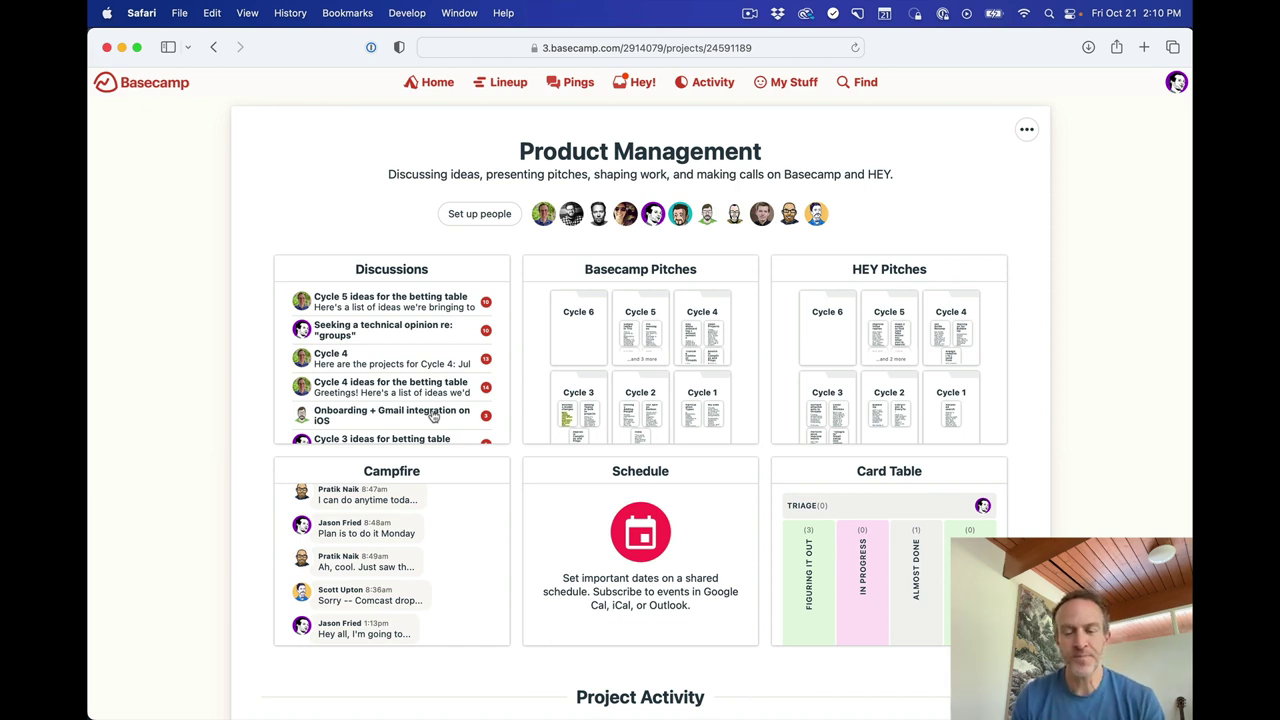
{"action": "left_click", "coordinate": [900, 477]}
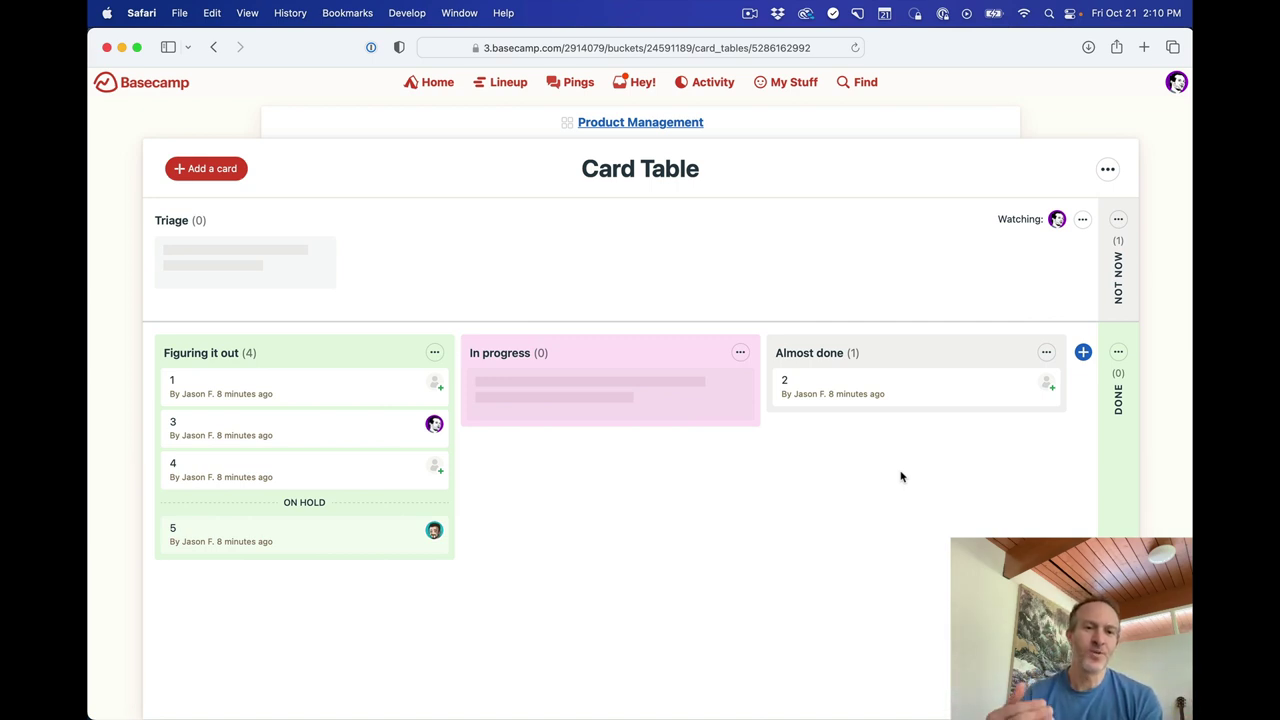
- Go to the Home page and open the Basecamp Web project
{"action": "left_click", "coordinate": [434, 86]}
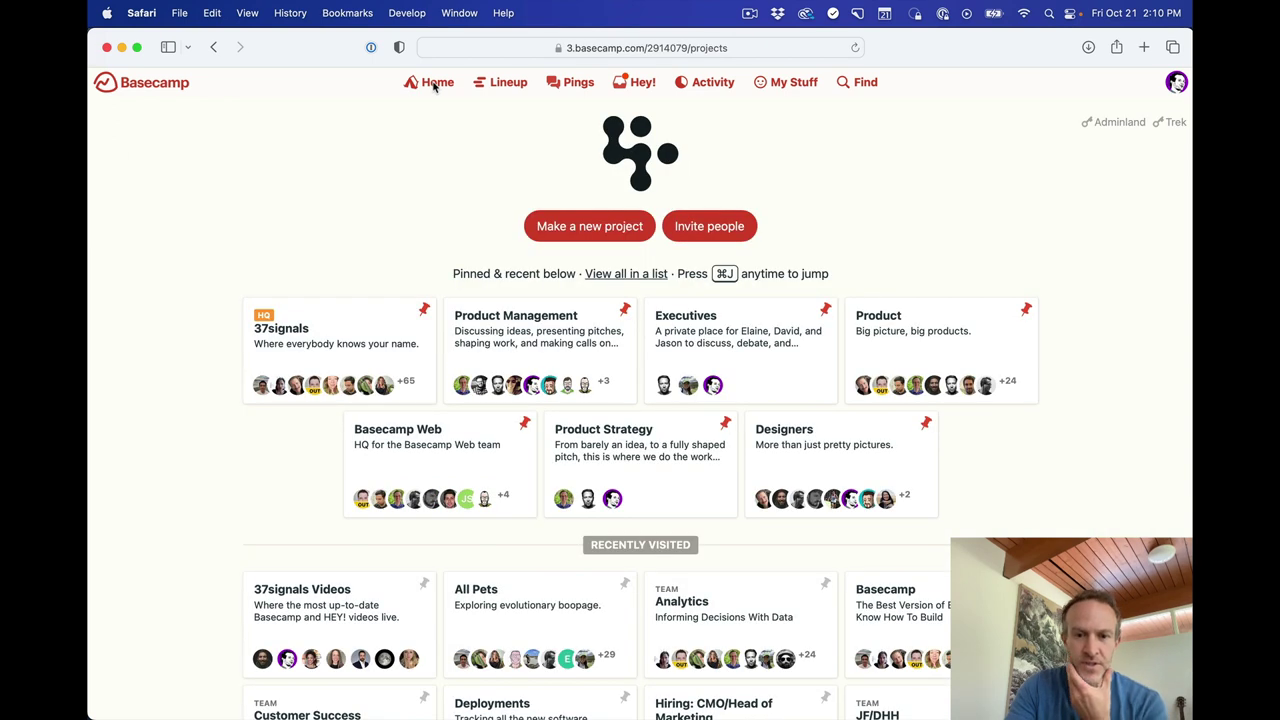
{"action": "left_click", "coordinate": [413, 450]}
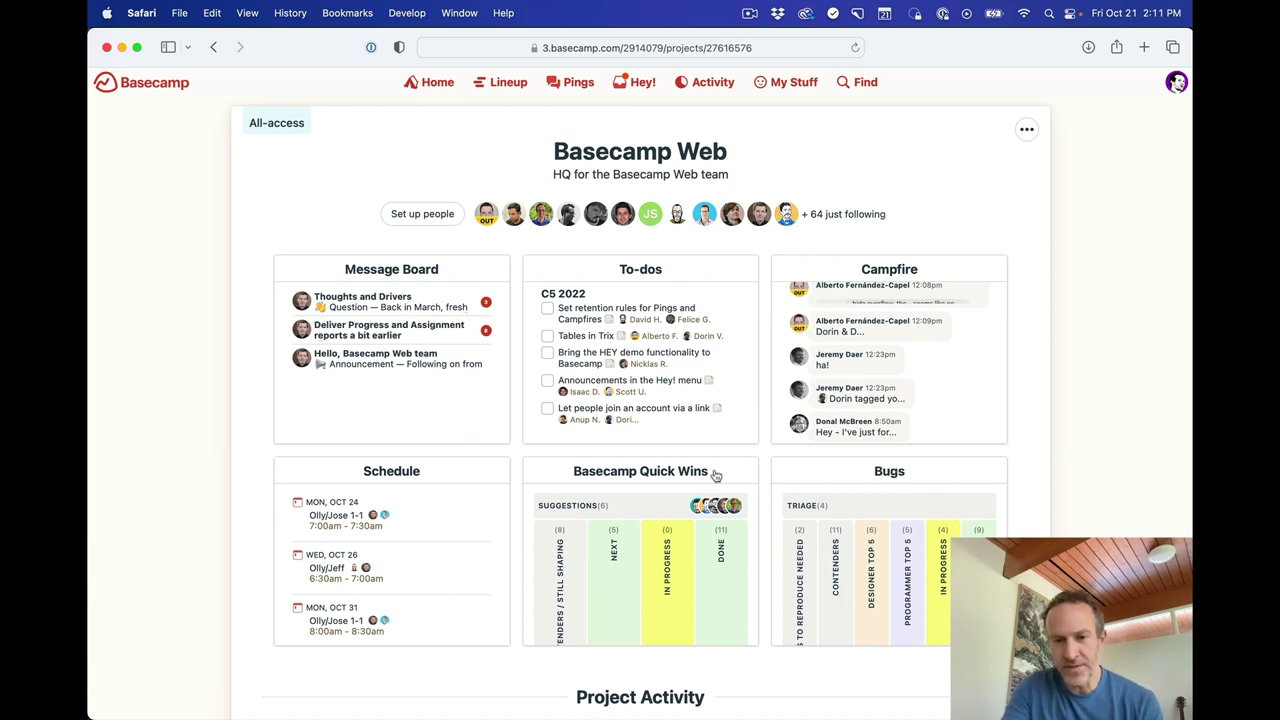
- Open the Basecamp Quick Wins card table from its tile on the Basecamp Web page
{"action": "left_click", "coordinate": [645, 471]}
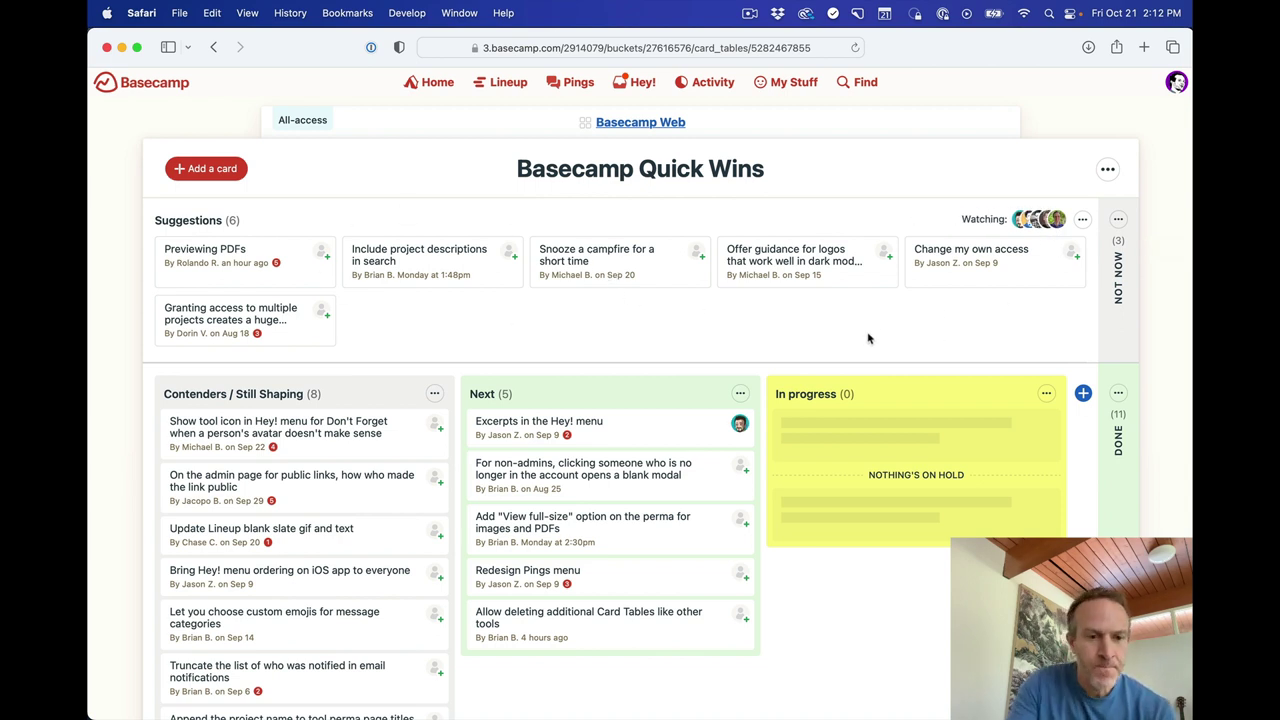
{"action": "left_click", "coordinate": [287, 480]}
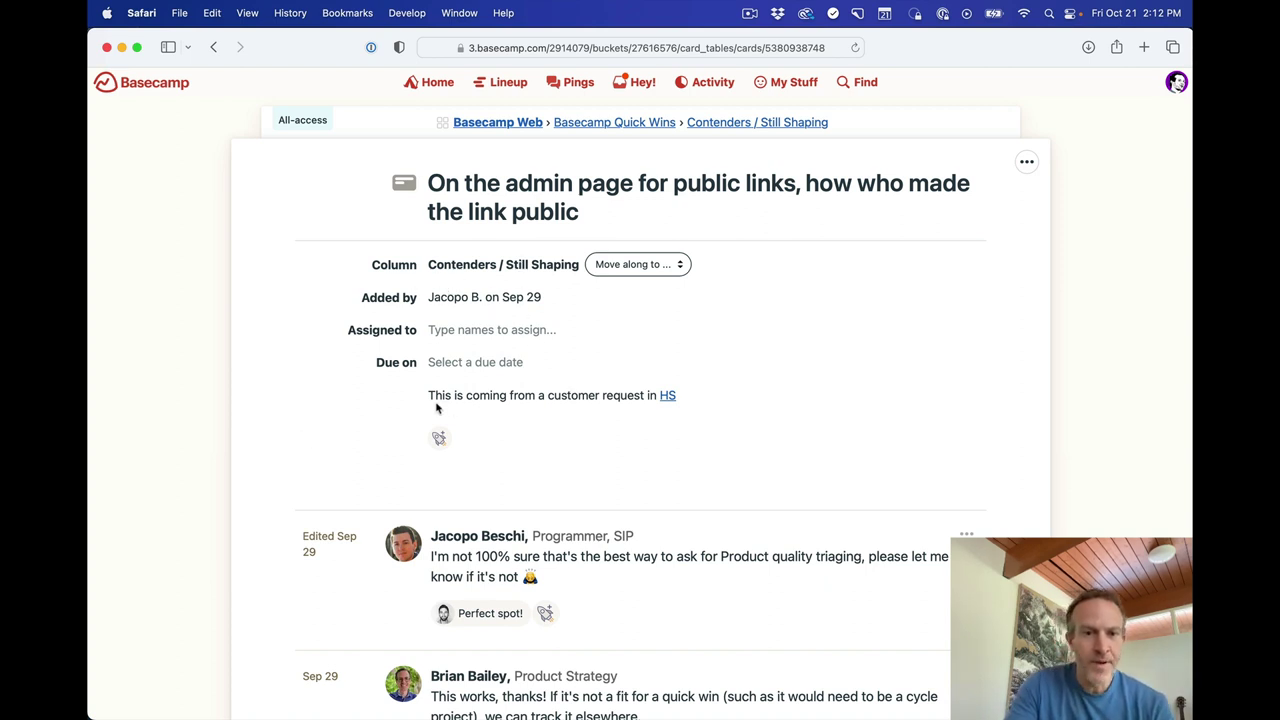
{"action": "left_click_drag", "start_coordinate": [429, 395], "coordinate": [580, 396]}
{"action": "left_click", "coordinate": [578, 396]}
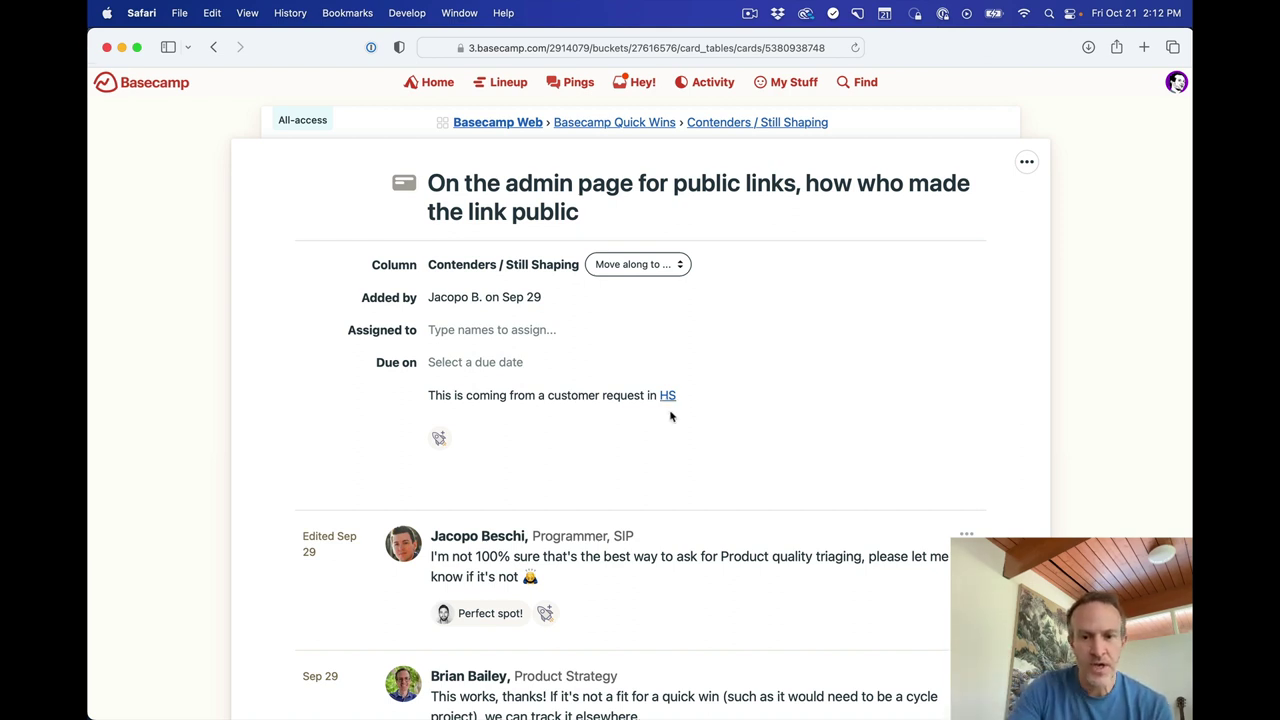
{"action": "scroll", "coordinate": [957, 434], "scroll_direction": "down", "scroll_amount": 5}
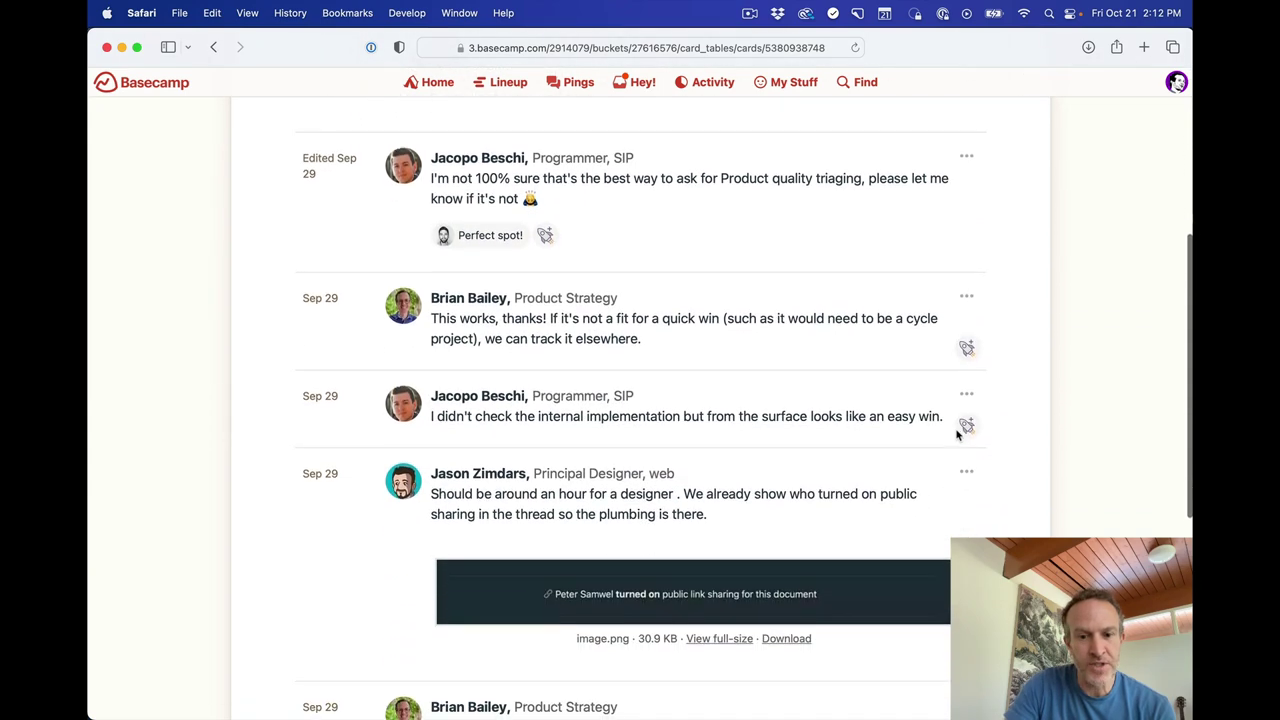
{"action": "scroll", "coordinate": [957, 434], "scroll_direction": "down", "scroll_amount": 4}
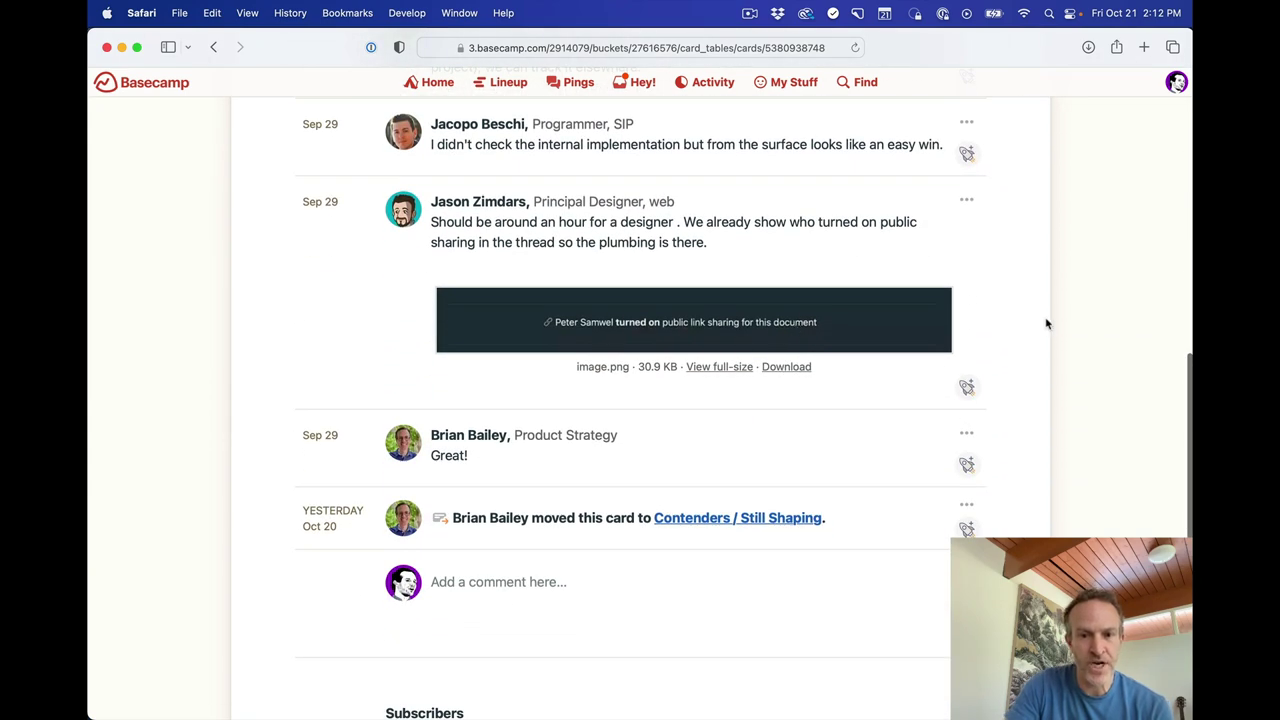
{"action": "scroll", "coordinate": [1023, 330], "scroll_direction": "up", "scroll_amount": 10}
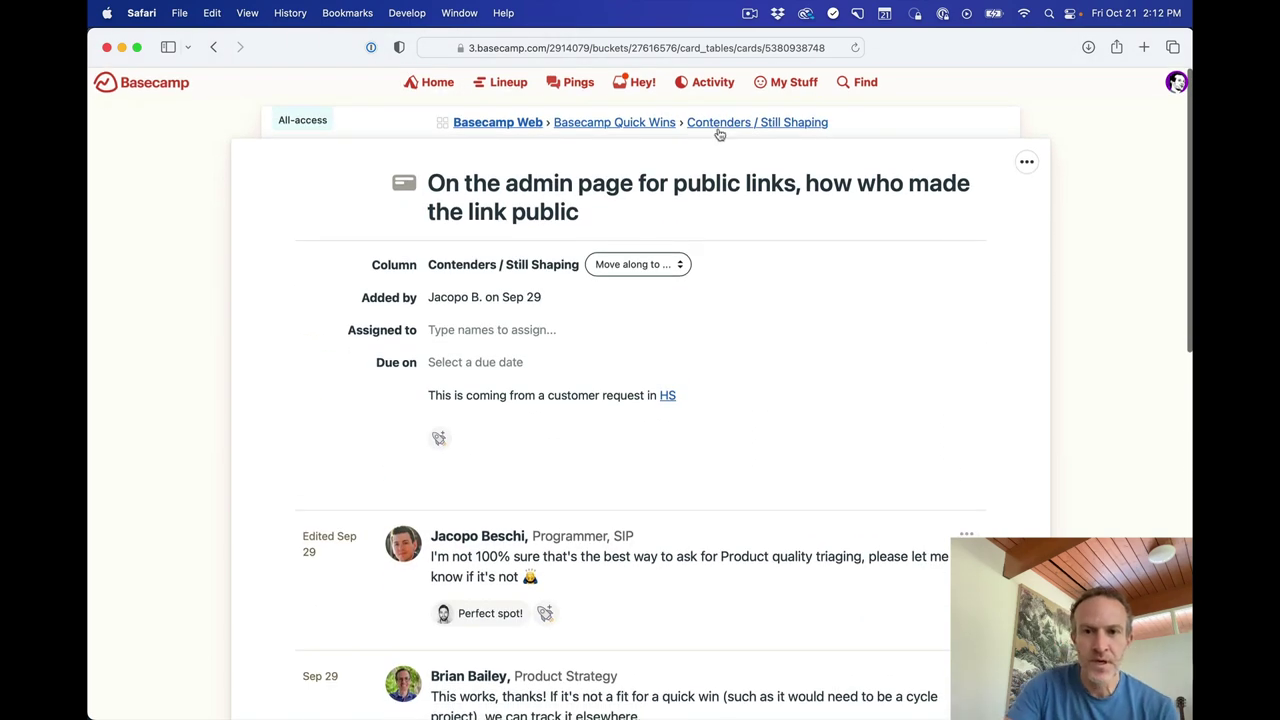
{"action": "left_click", "coordinate": [637, 123]}
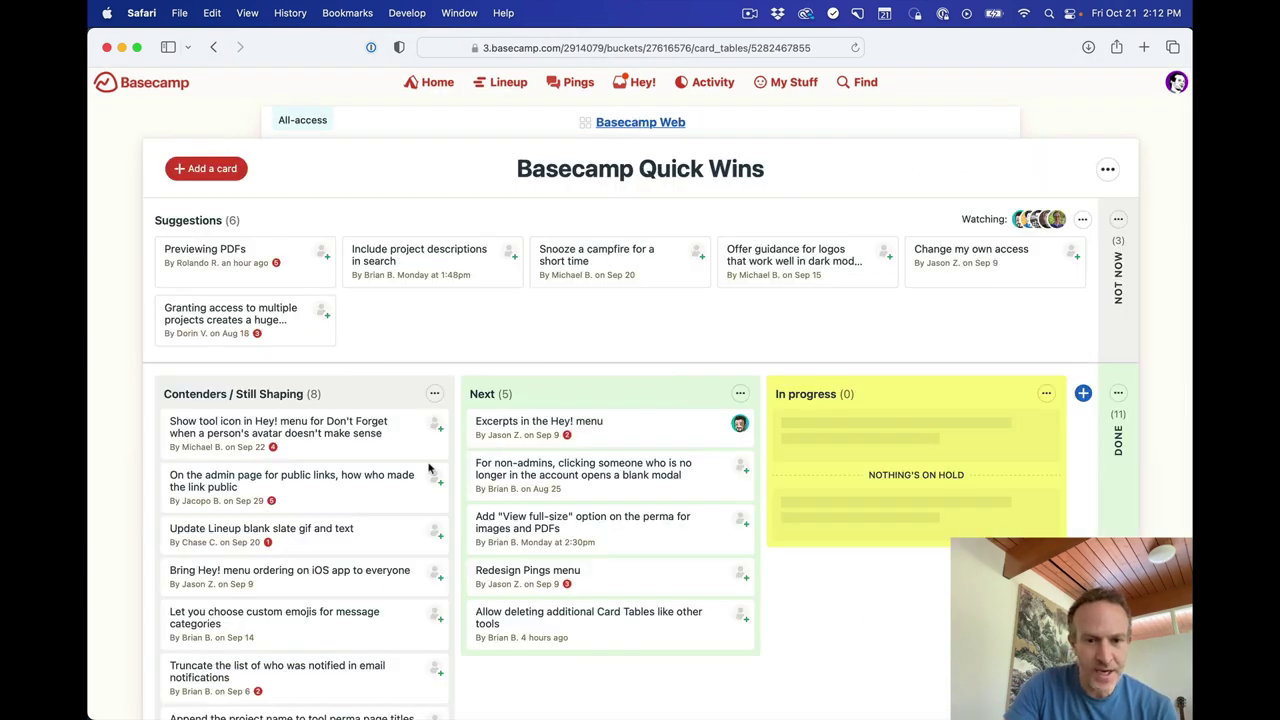
{"action": "left_click", "coordinate": [357, 431]}
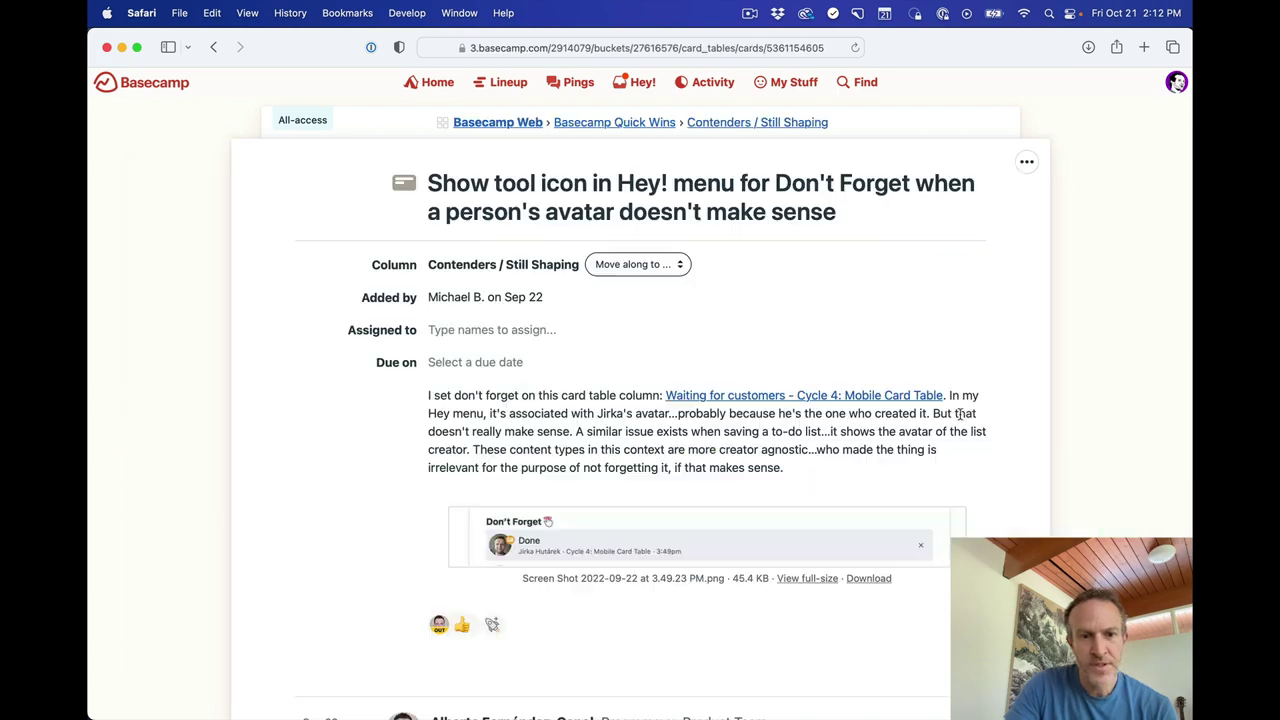
{"action": "scroll", "coordinate": [955, 470], "scroll_direction": "down", "scroll_amount": 2}
{"action": "scroll", "coordinate": [952, 471], "scroll_direction": "down", "scroll_amount": 10}
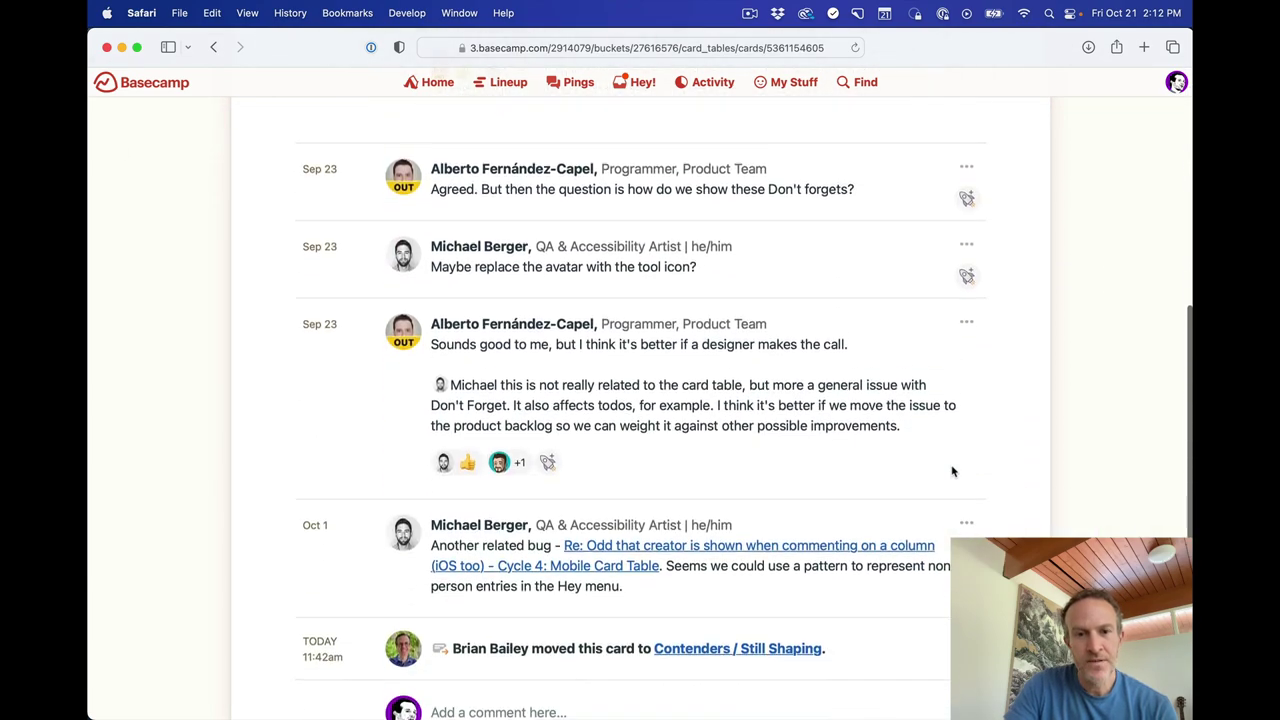
{"action": "scroll", "coordinate": [952, 471], "scroll_direction": "up", "scroll_amount": 15}
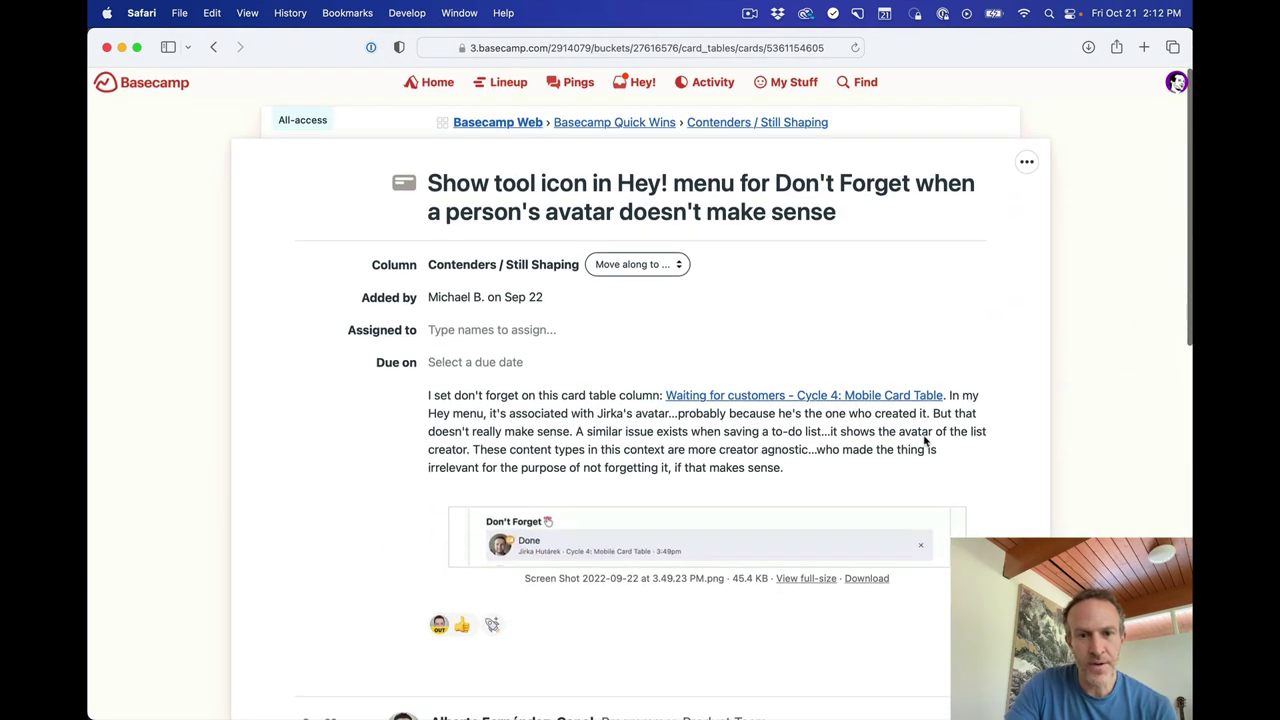
{"action": "key", "text": "super+bracketleft"}
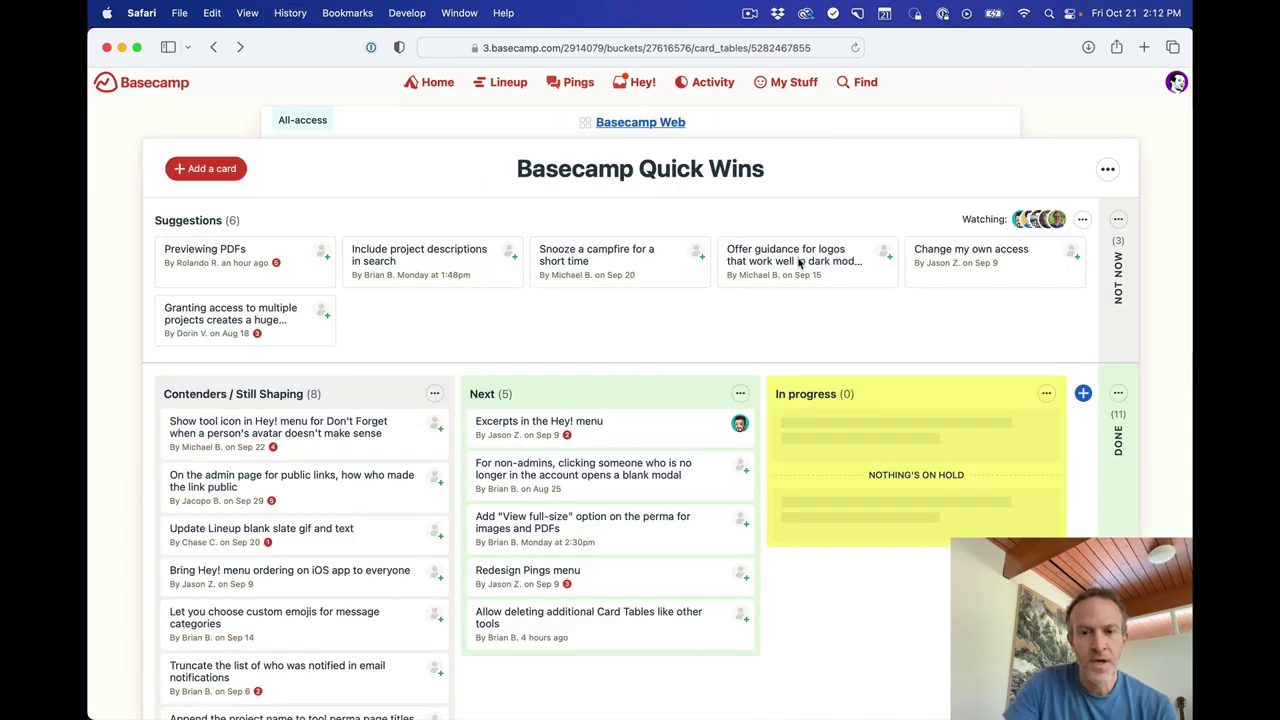
- Return to Basecamp Web, open the Bugs card table, and scroll across its columns
{"action": "left_click", "coordinate": [722, 128]}
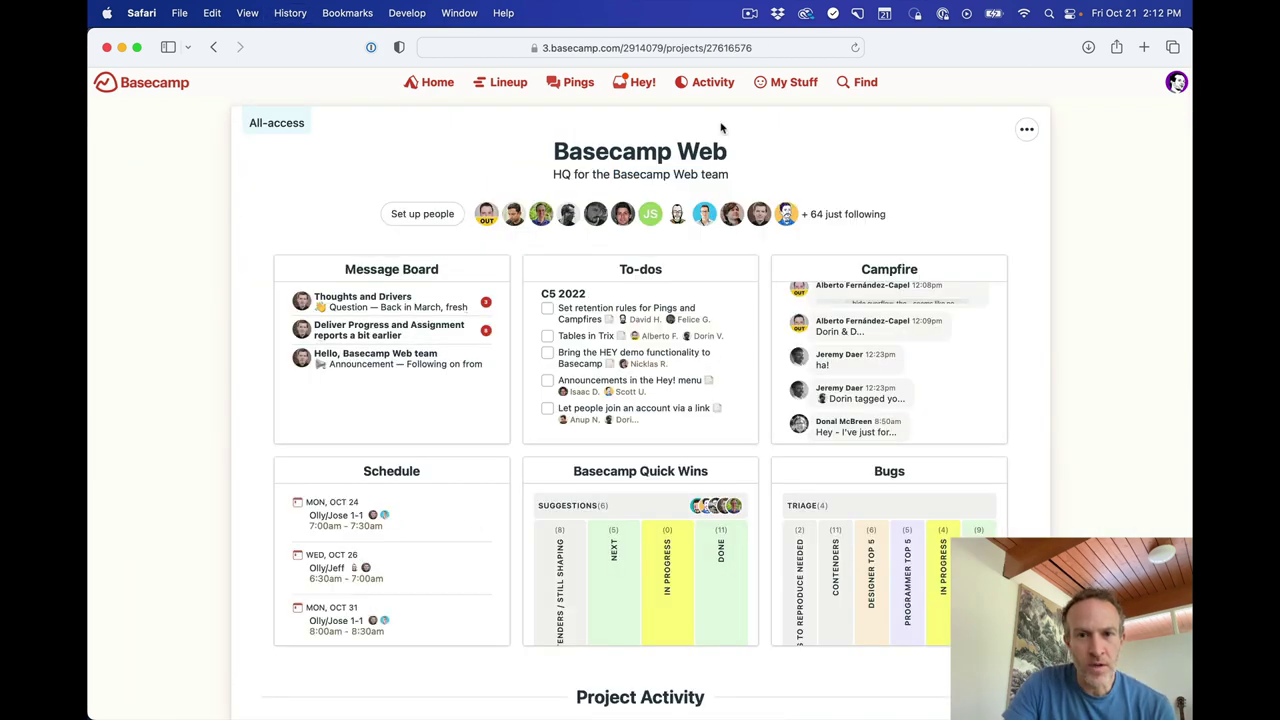
{"action": "left_click", "coordinate": [884, 476]}
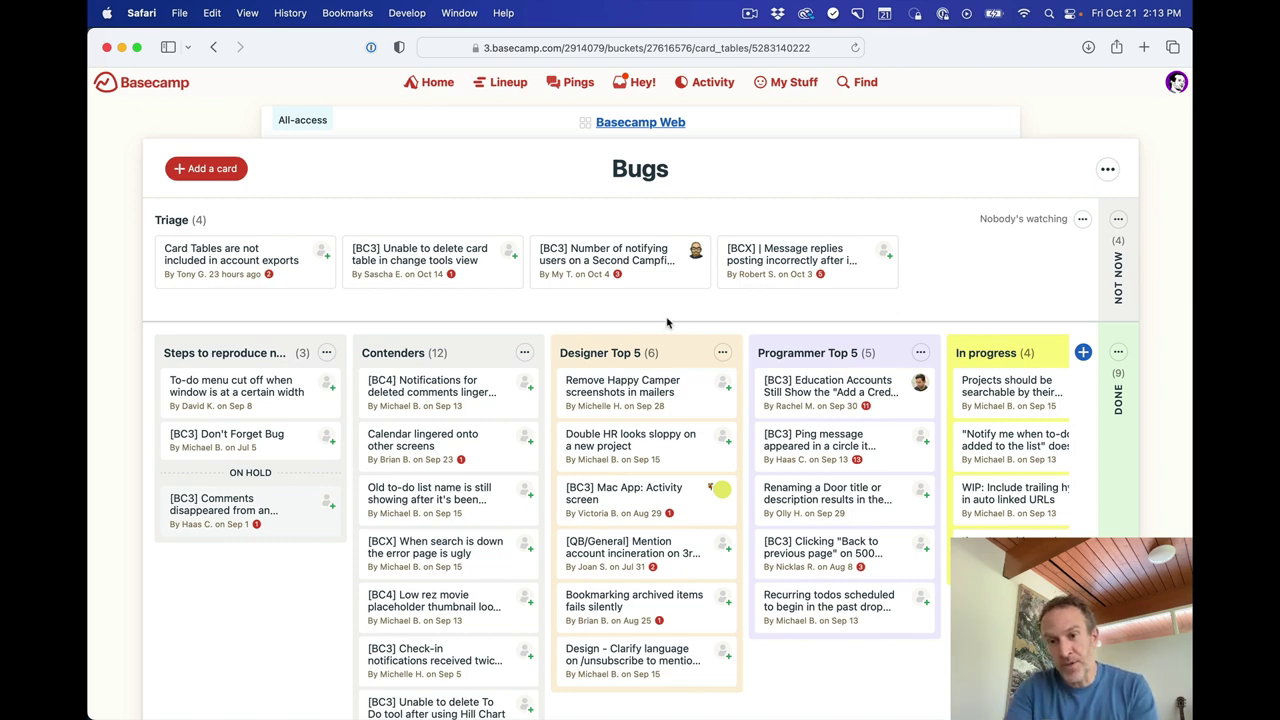
{"action": "scroll", "coordinate": [1003, 437], "scroll_direction": "right", "scroll_amount": 3}
{"action": "scroll", "coordinate": [1003, 437], "scroll_direction": "left", "scroll_amount": 3}
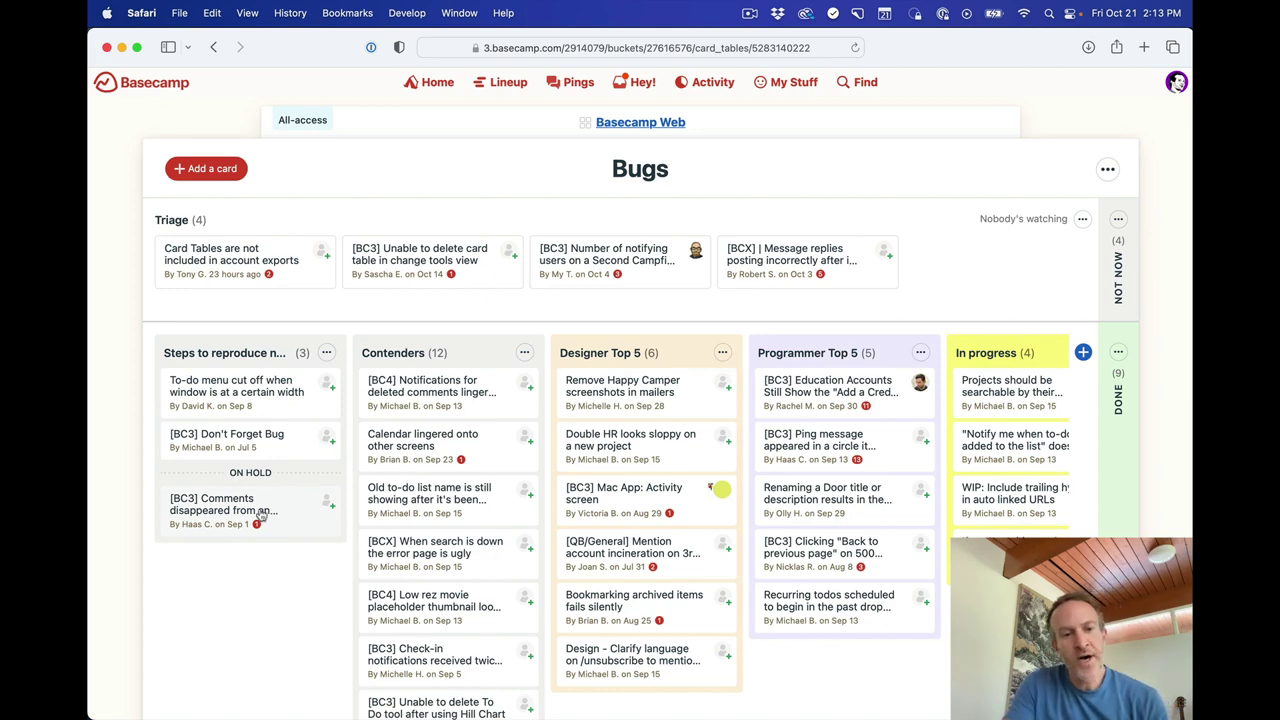
- Open the on-hold '[BC3] Comments disappeared...' bug card and scroll through its details
{"action": "left_click", "coordinate": [229, 513]}
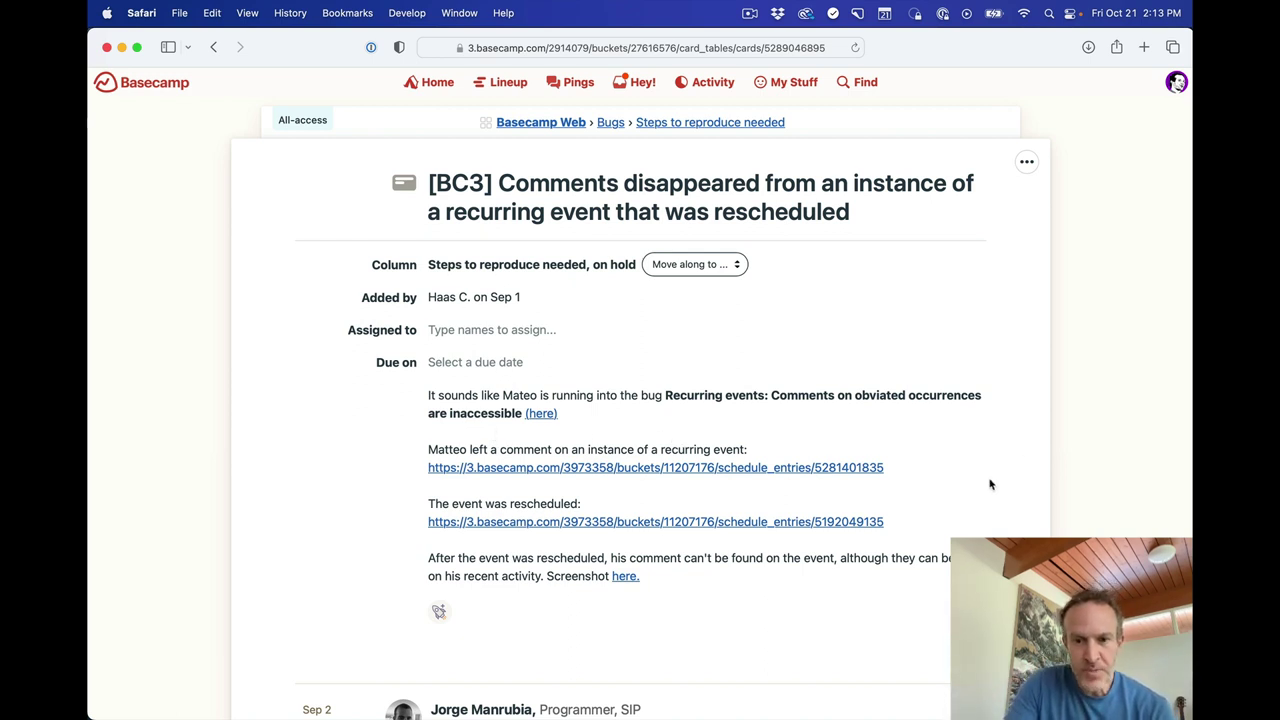
{"action": "scroll", "coordinate": [990, 484], "scroll_direction": "down", "scroll_amount": 5}
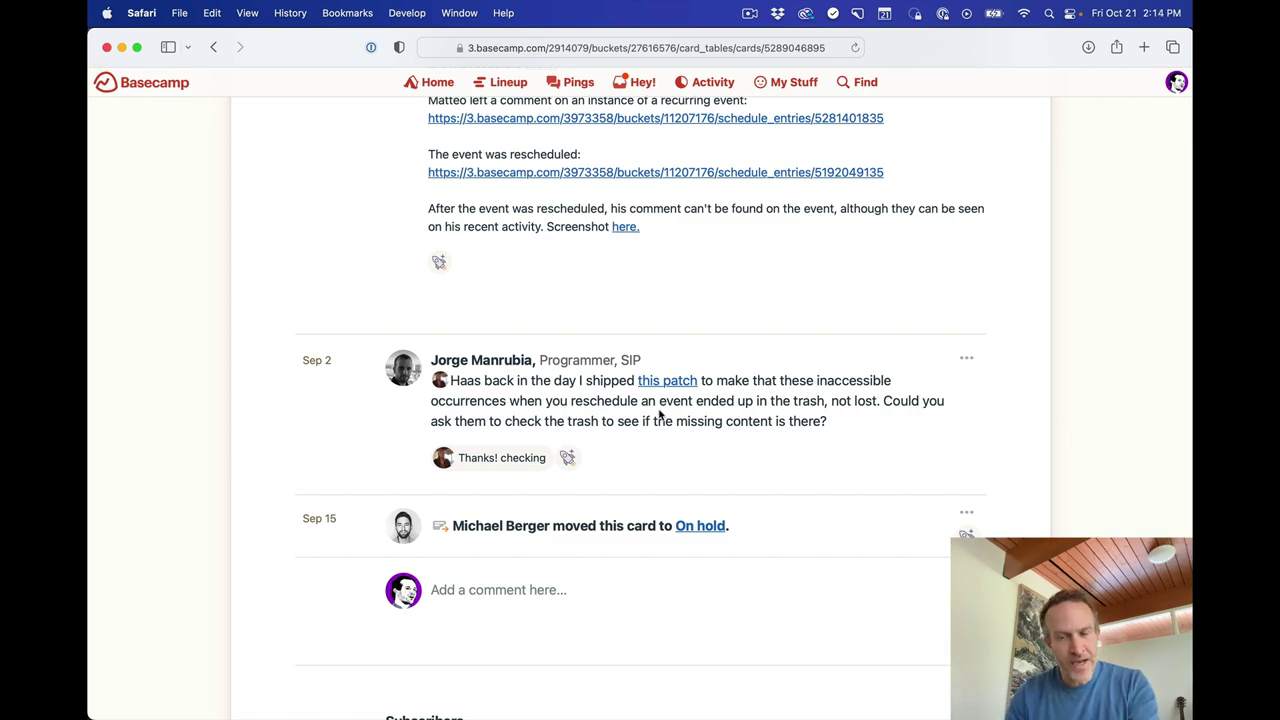
{"action": "scroll", "coordinate": [659, 415], "scroll_direction": "up", "scroll_amount": 5}
{"action": "scroll", "coordinate": [815, 300], "scroll_direction": "down", "scroll_amount": 6}
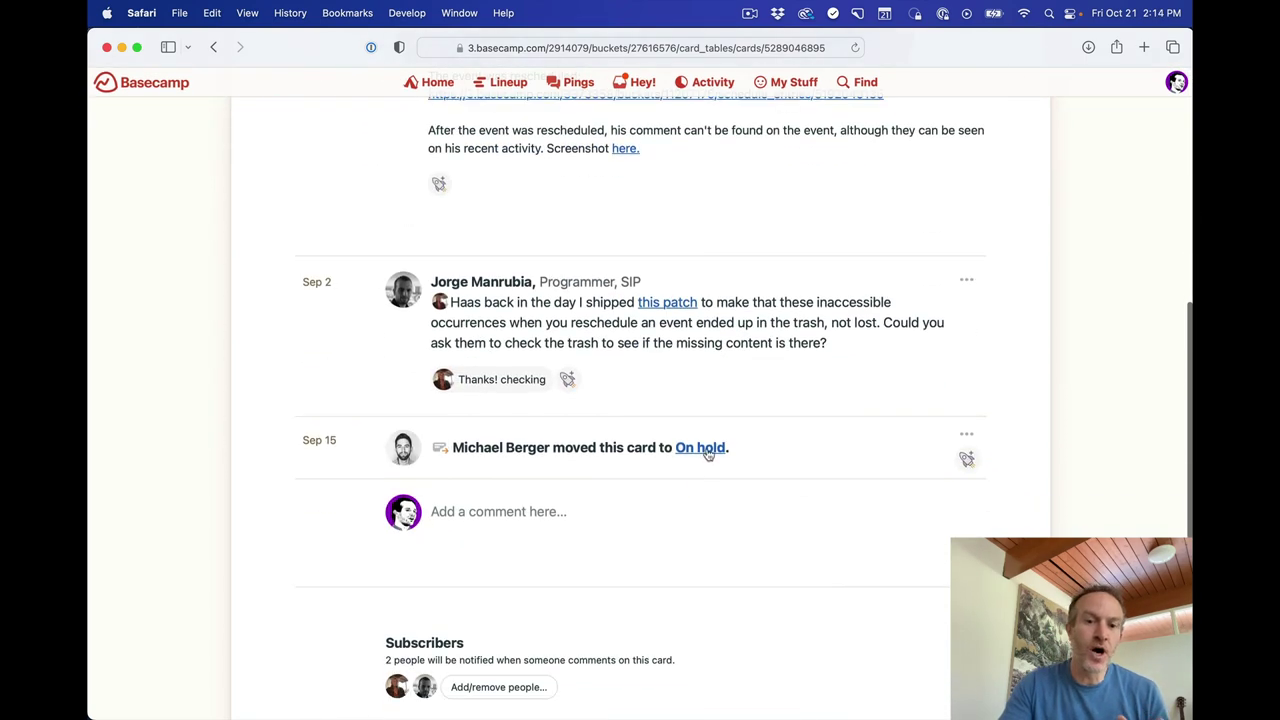
{"action": "scroll", "coordinate": [829, 425], "scroll_direction": "up", "scroll_amount": 5}
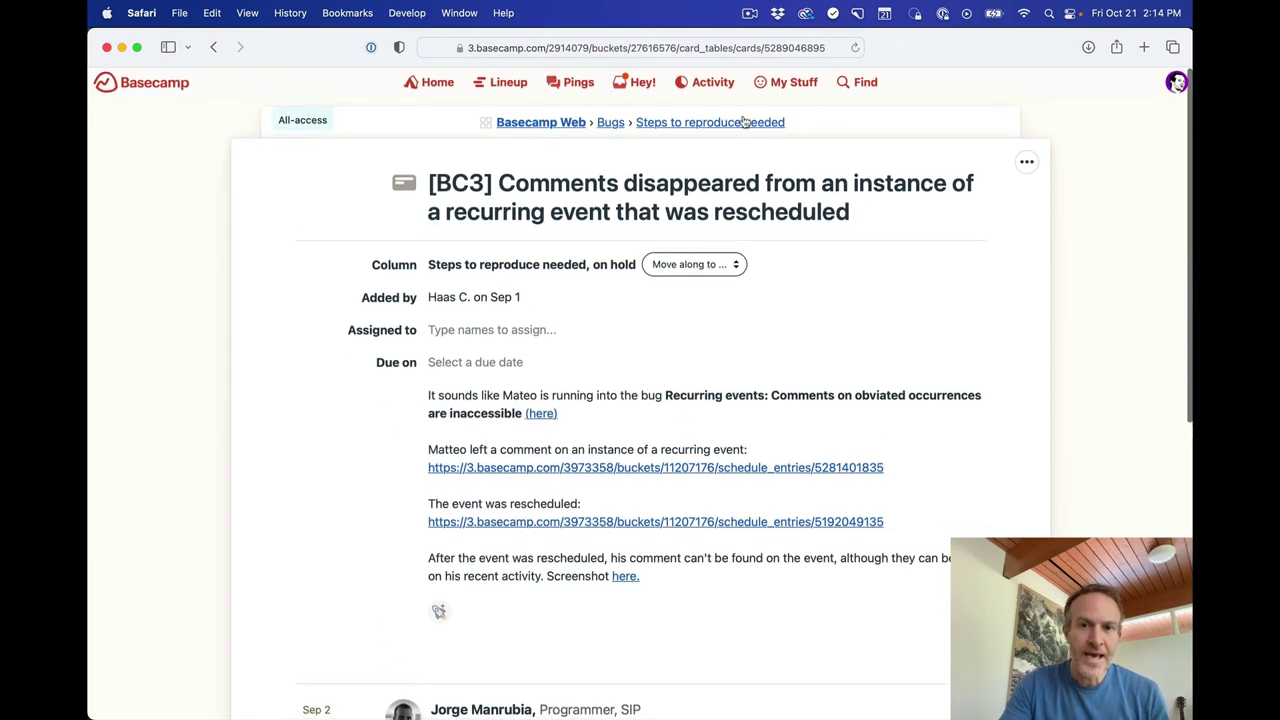
- Review the nine completed cards in the Bugs table's Done column, then step back out
{"action": "left_click", "coordinate": [611, 122]}
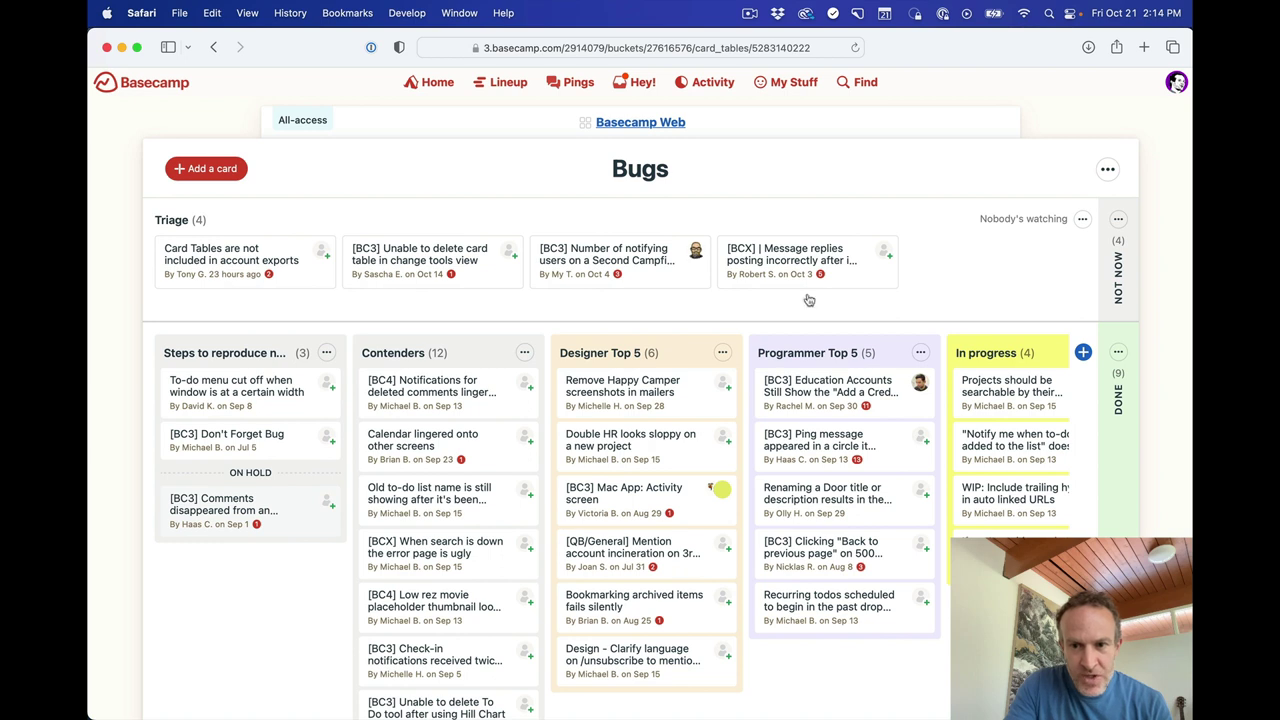
{"action": "mouse_move", "coordinate": [920, 389]}
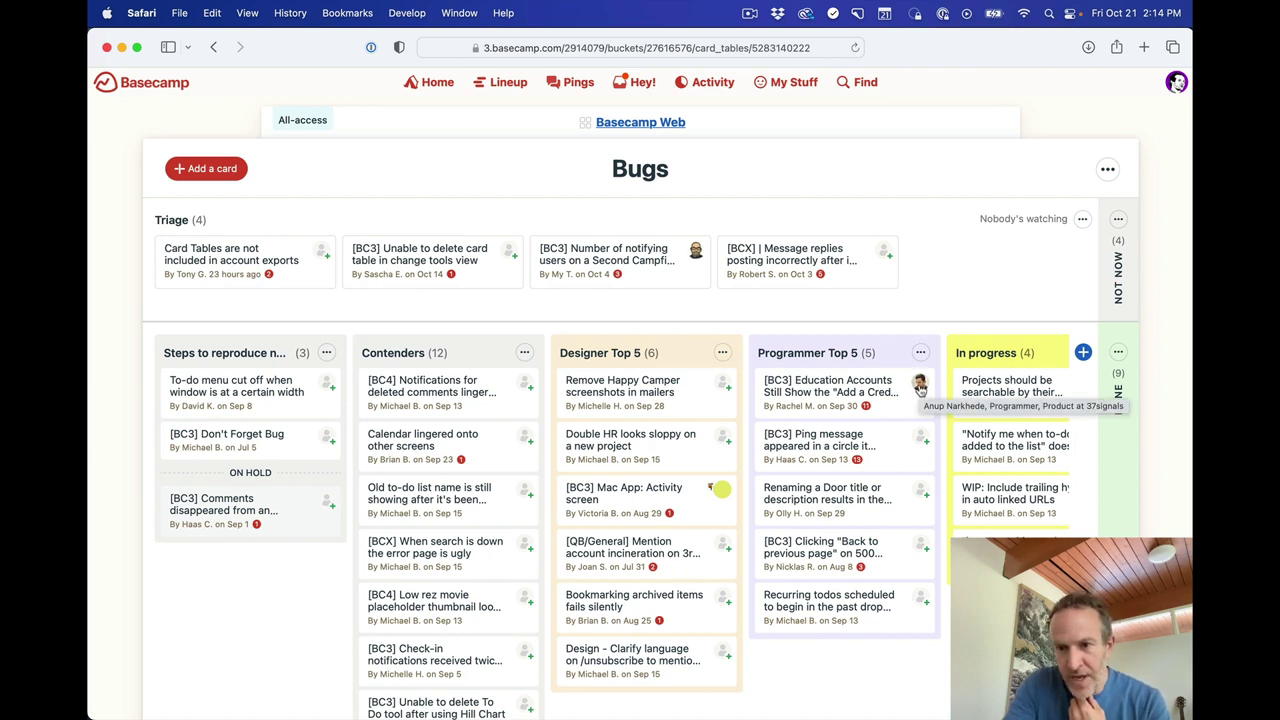
{"action": "scroll", "coordinate": [930, 325], "scroll_direction": "down", "scroll_amount": 3}
{"action": "scroll", "coordinate": [935, 323], "scroll_direction": "right", "scroll_amount": 2}
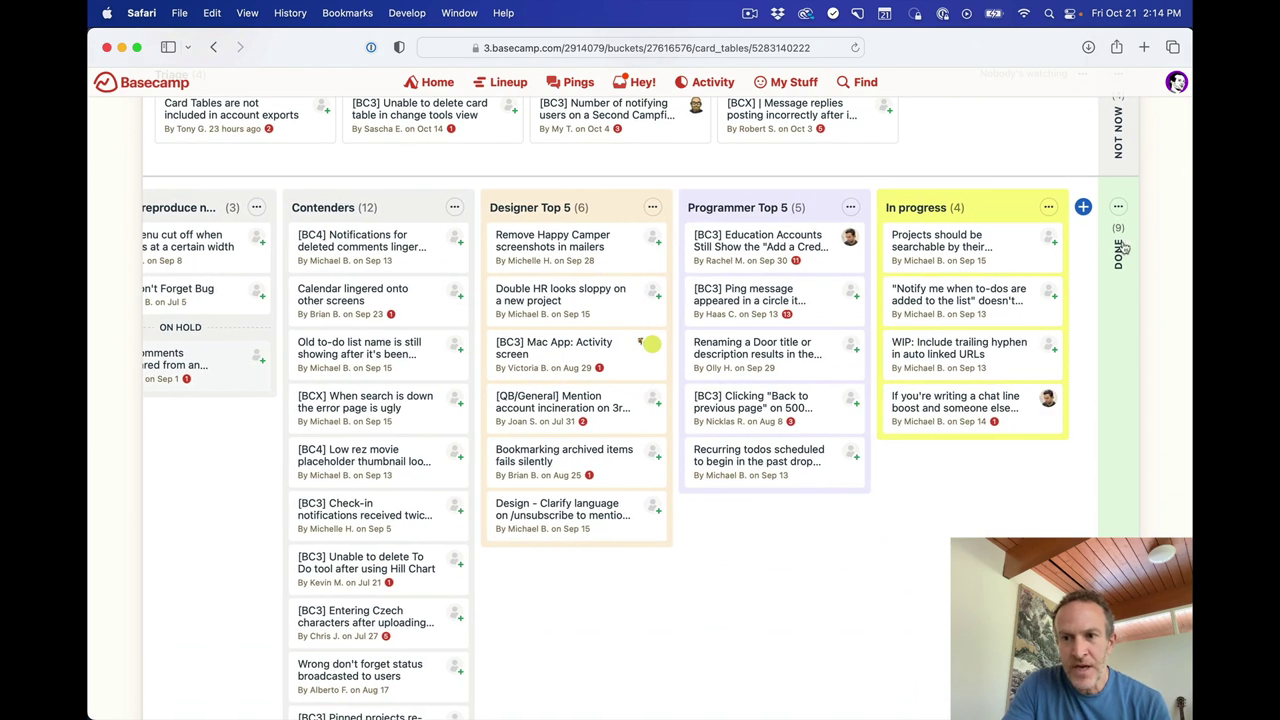
{"action": "left_click", "coordinate": [1120, 245]}
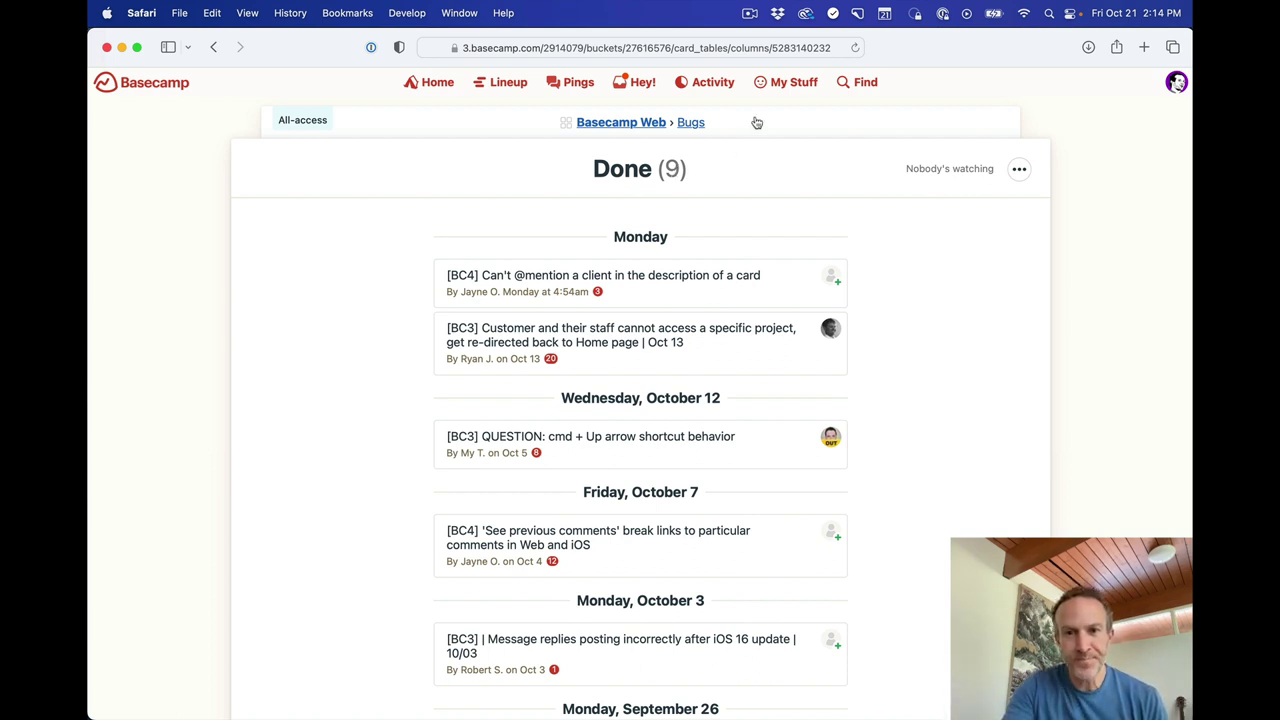
{"action": "key", "text": "super+bracketleft"}
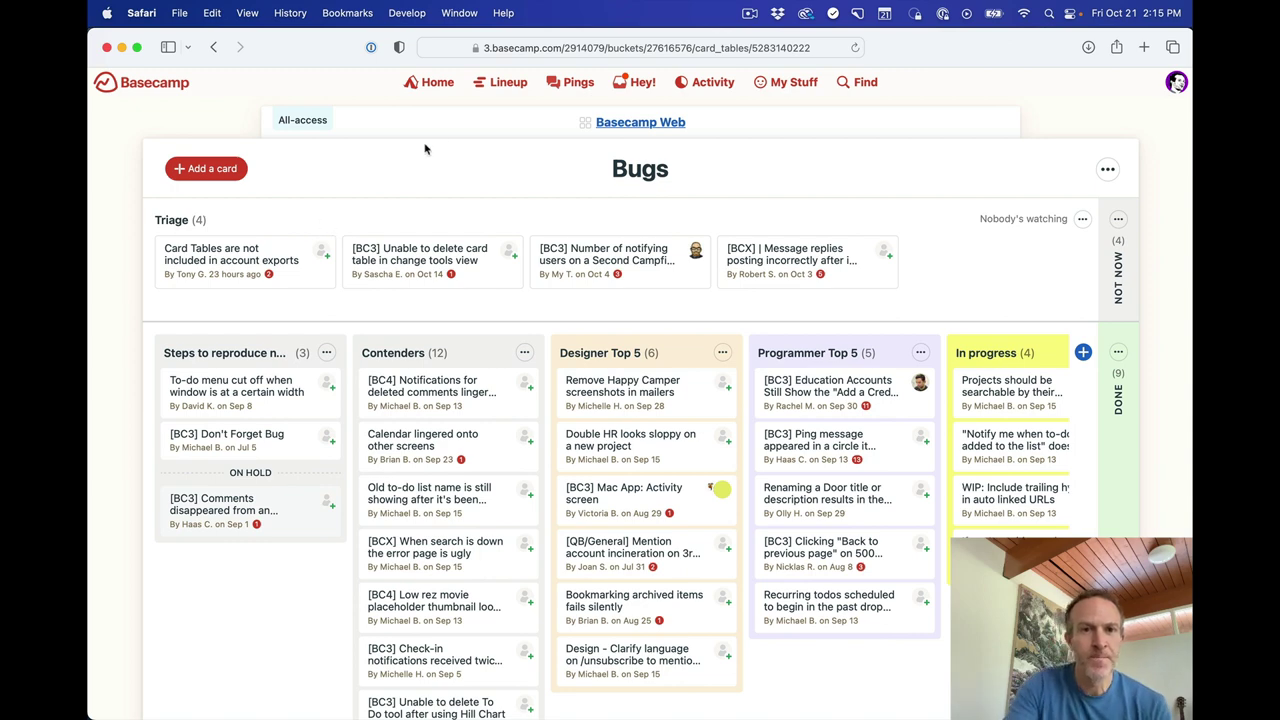
{"action": "key", "text": "super+bracketleft"}
- From Home, open the Product Strategy project and view its Basecamp Shaping card table
{"action": "left_click", "coordinate": [440, 83]}
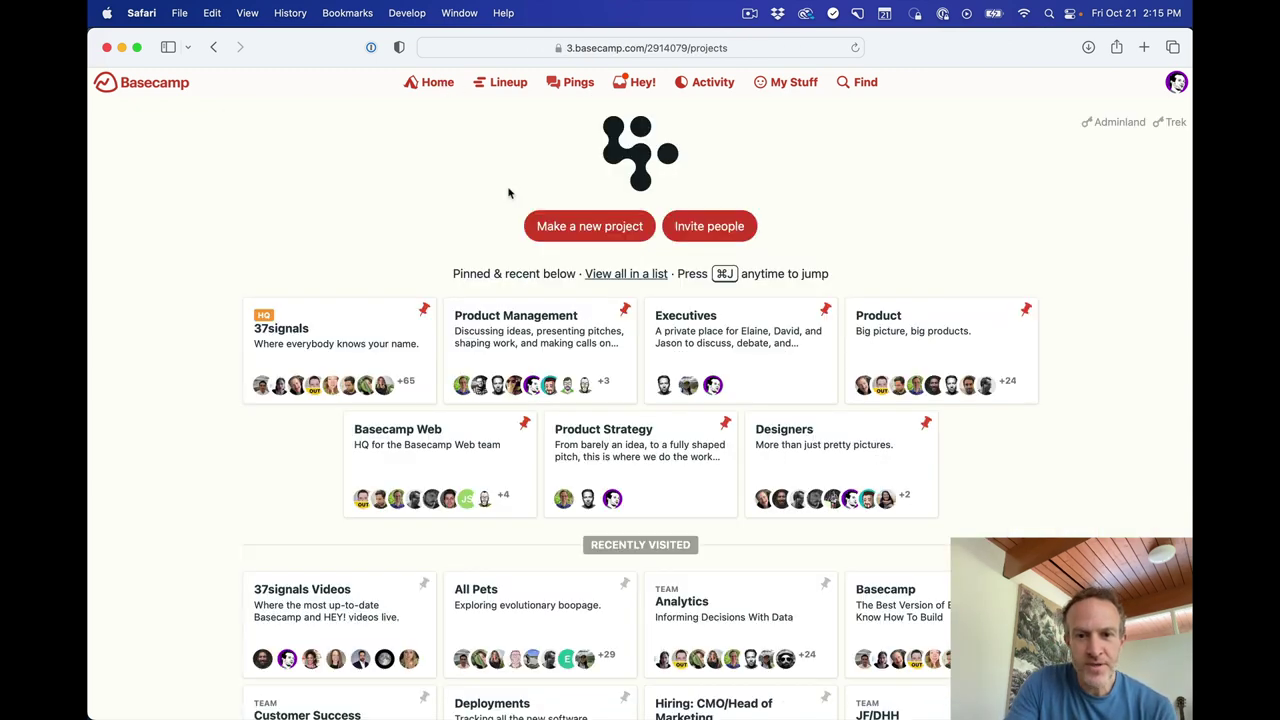
{"action": "left_click", "coordinate": [635, 449]}
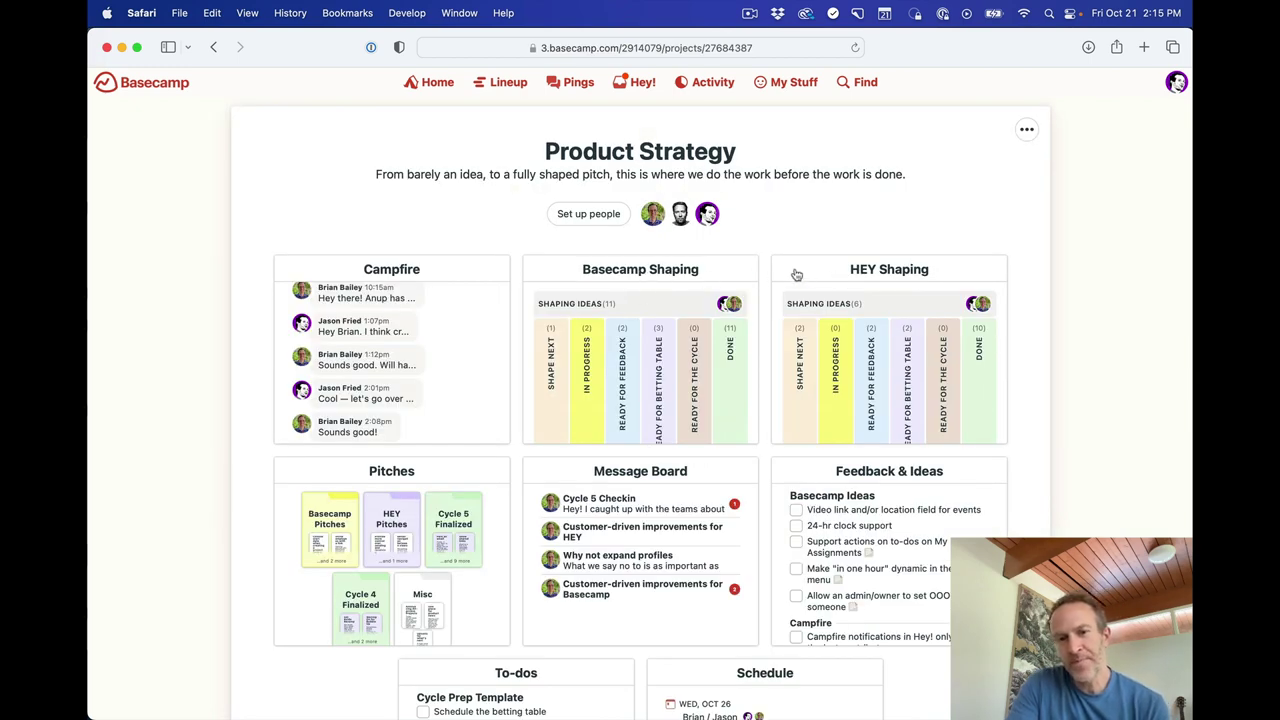
{"action": "left_click", "coordinate": [670, 274]}
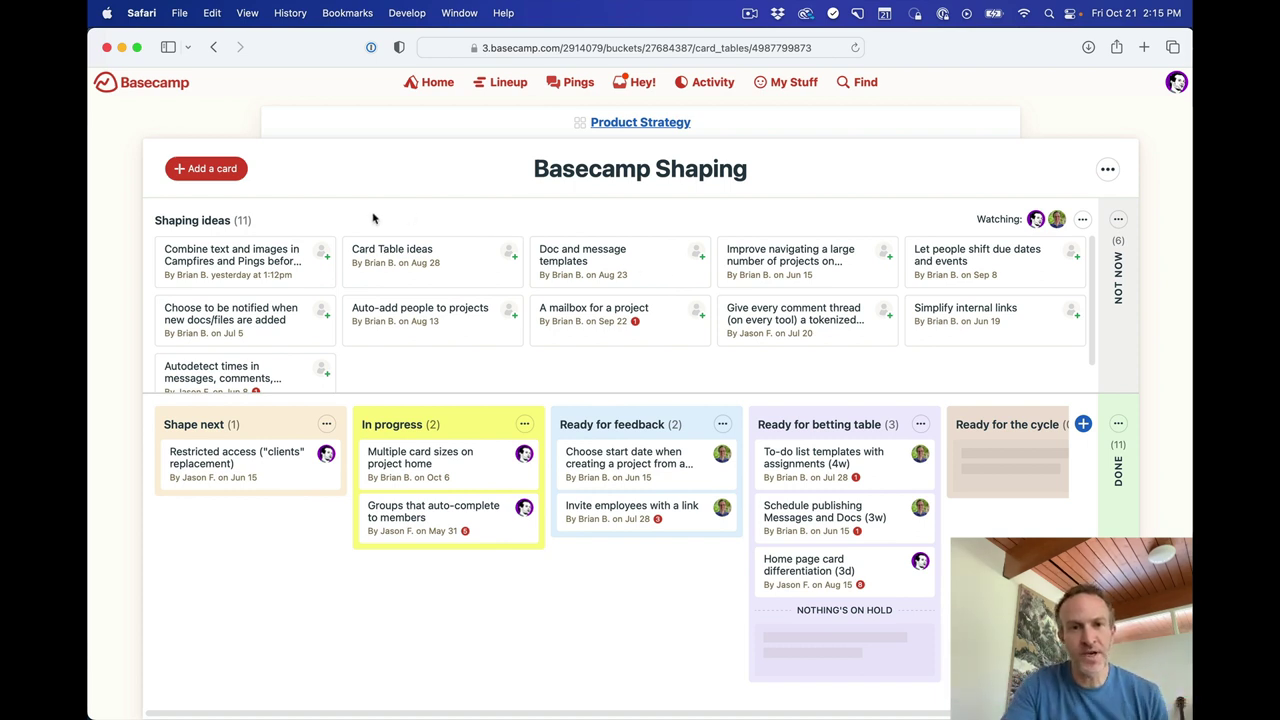
{"action": "left_click", "coordinate": [449, 126]}
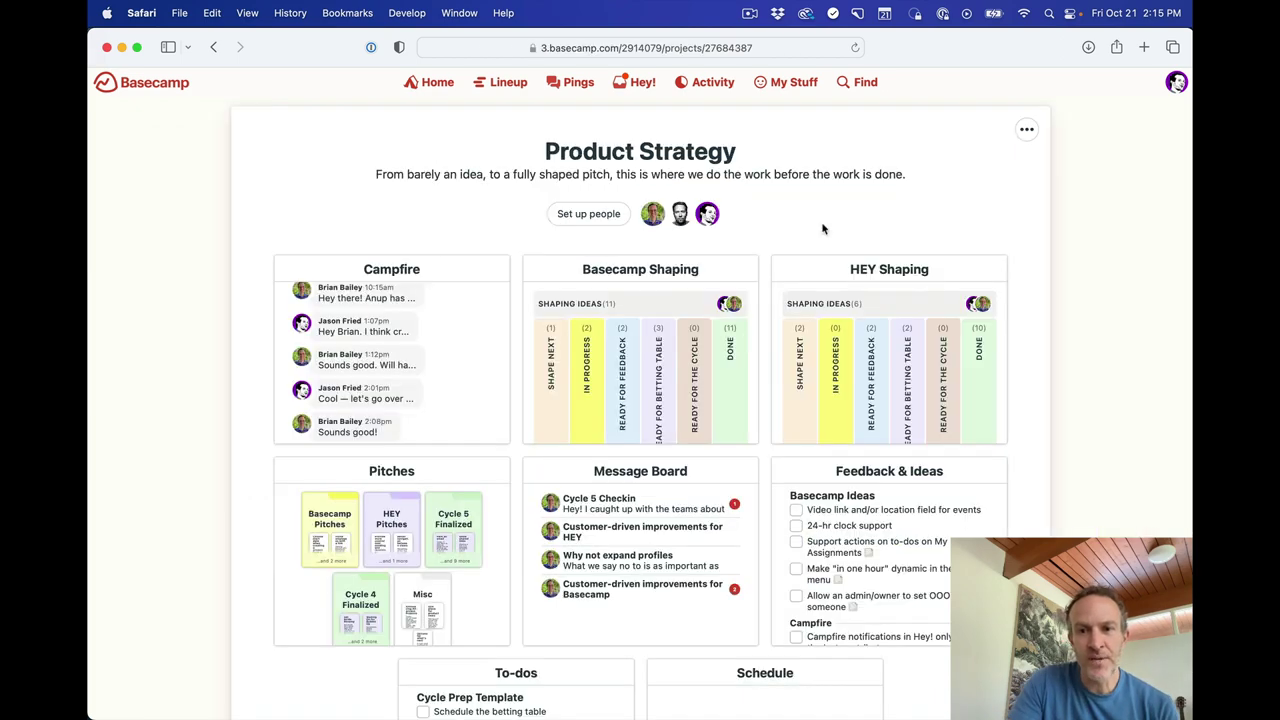
- Look over the HEY Shaping card table, then reopen Basecamp Shaping
{"action": "left_click", "coordinate": [866, 272]}
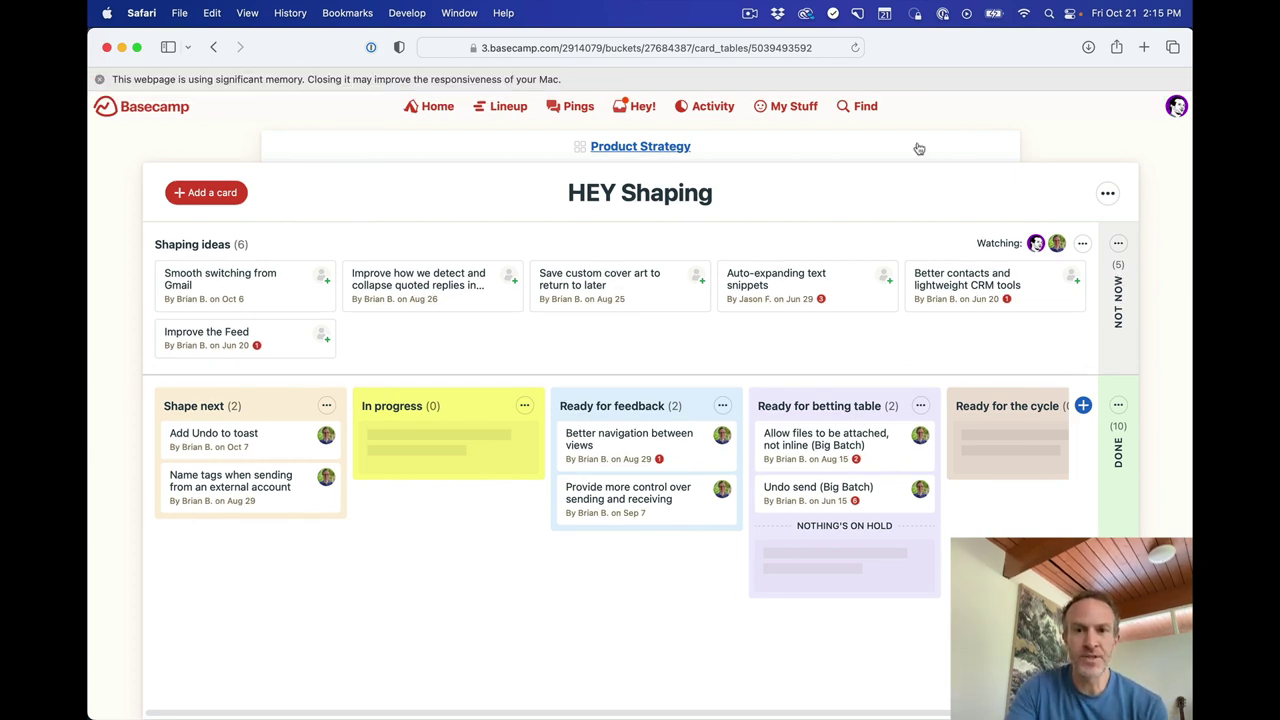
{"action": "left_click", "coordinate": [687, 148]}
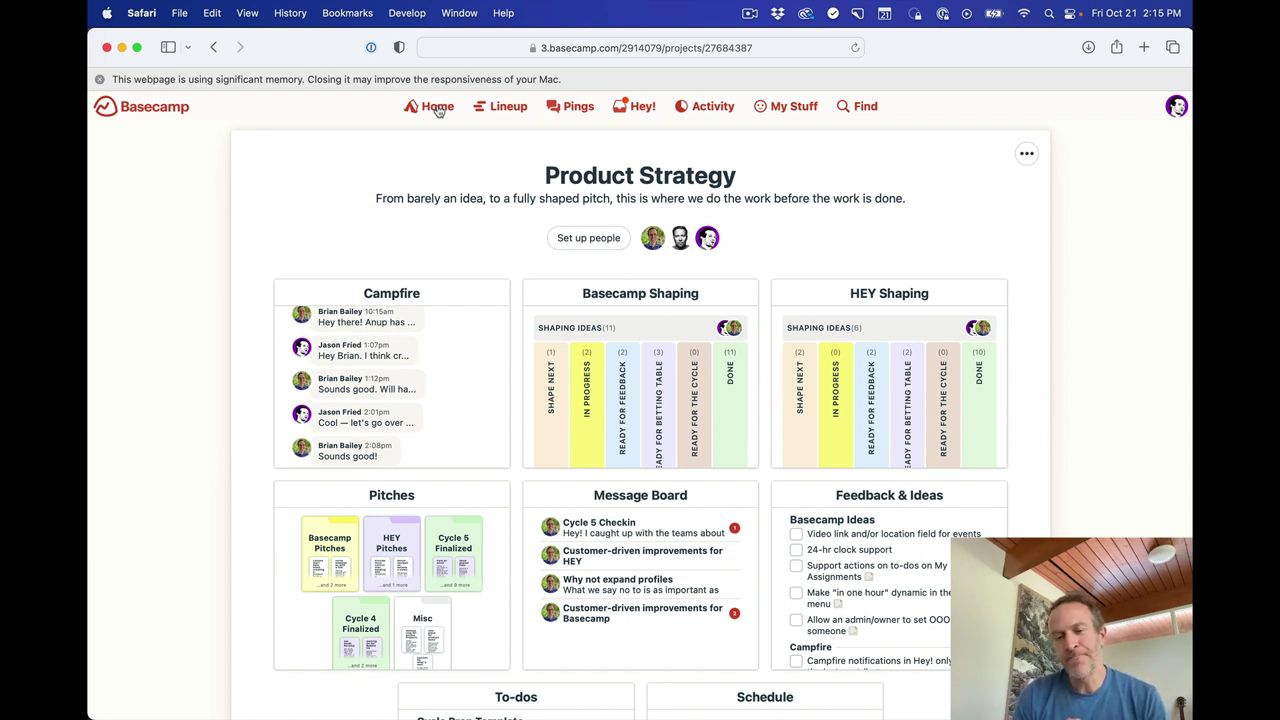
{"action": "left_click", "coordinate": [604, 298]}
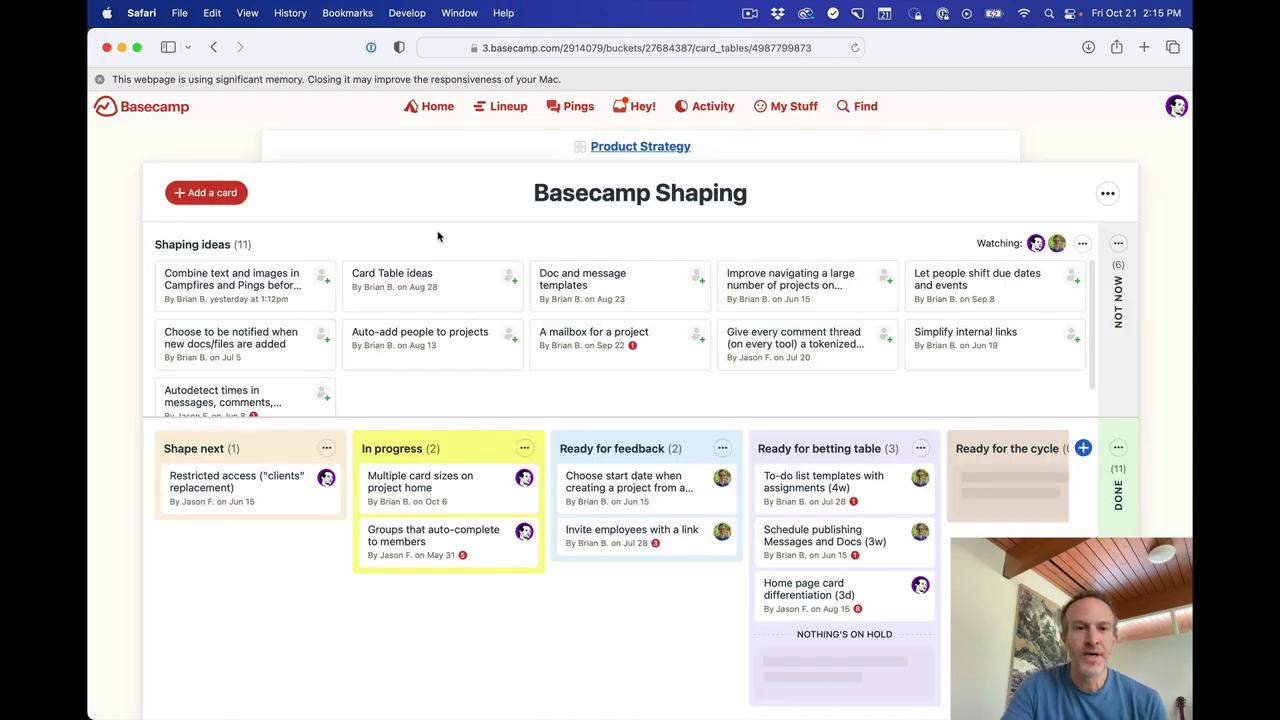